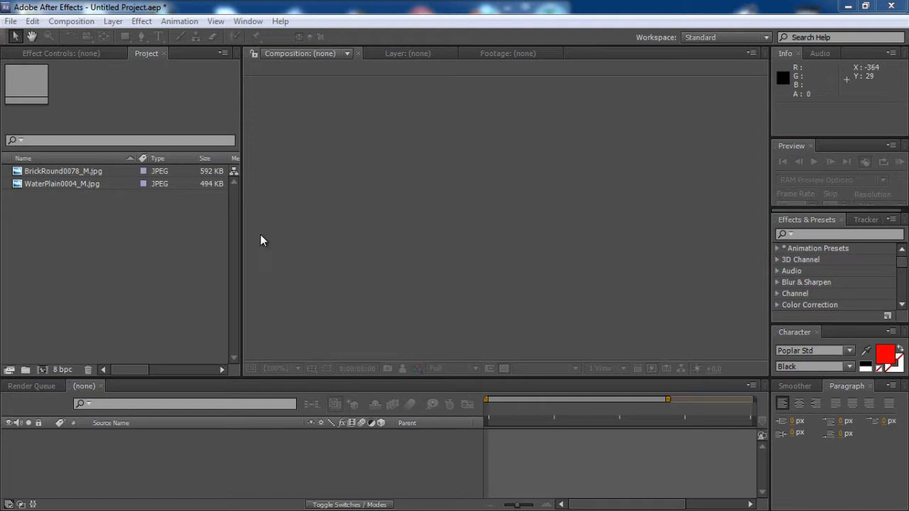
# Step: Preview the water and brick images, and create a new composition with a frame rate of 25 fps
pyautogui.doubleClick(73, 188)
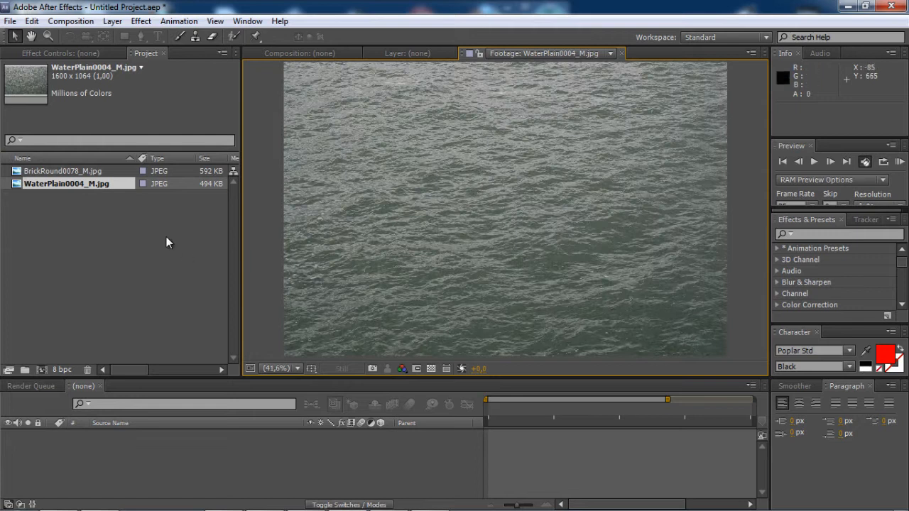
pyautogui.doubleClick(76, 172)
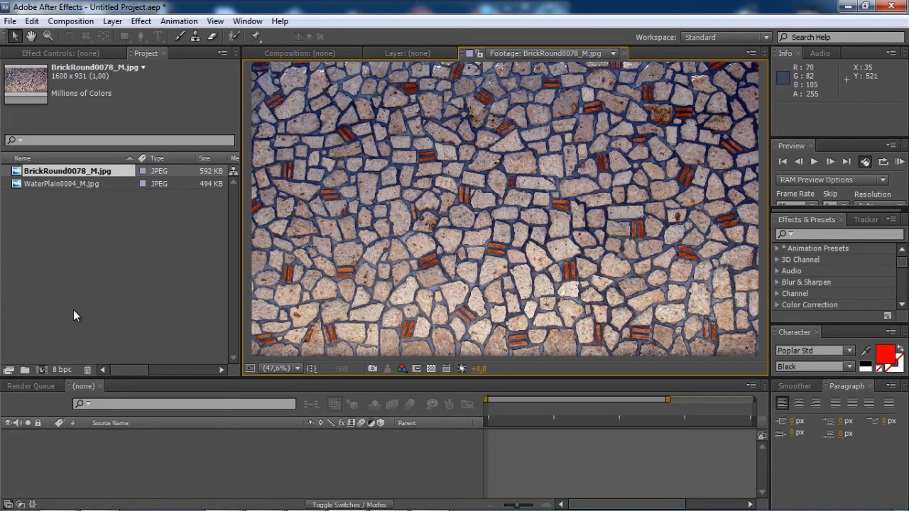
pyautogui.click(42, 369)
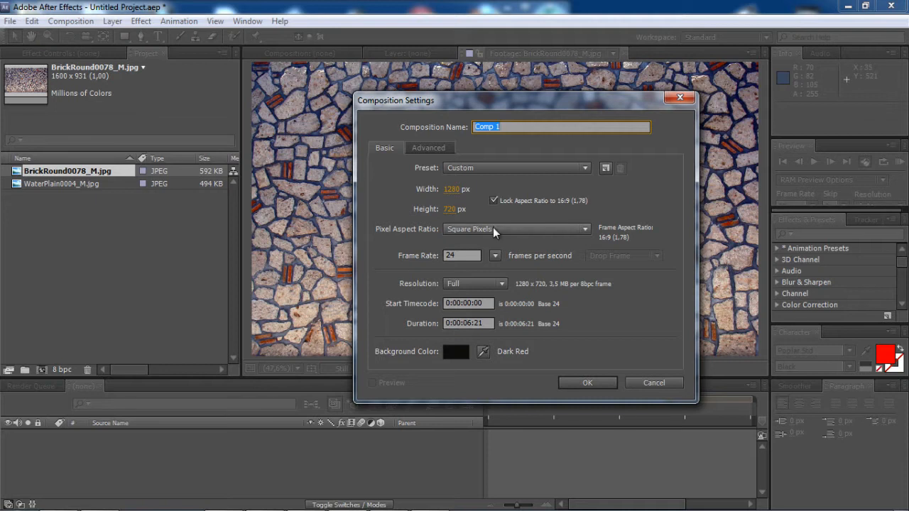
pyautogui.click(462, 255)
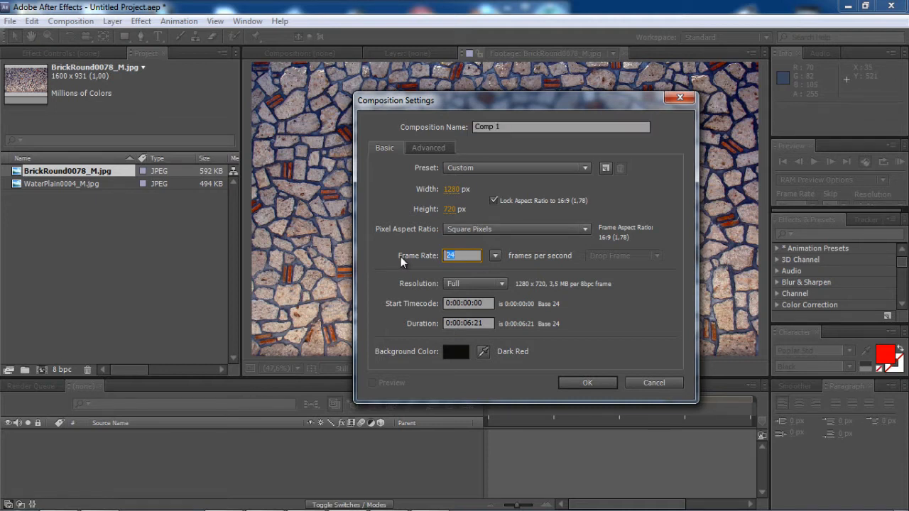
pyautogui.write('25')
pyautogui.press('Return')
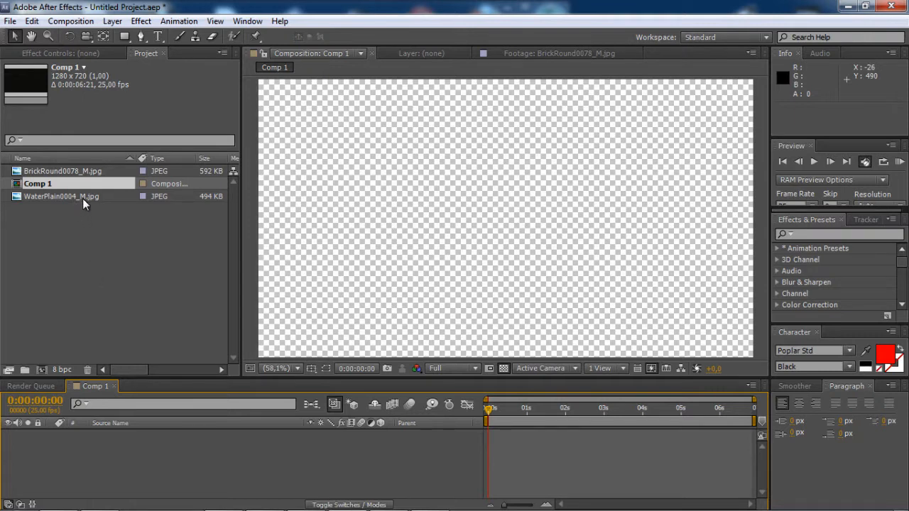
# Step: Add WaterPlain0004_M.jpg to the composition as a layer starting at the first frame
pyautogui.moveTo(83, 195); pyautogui.dragTo(506, 438)
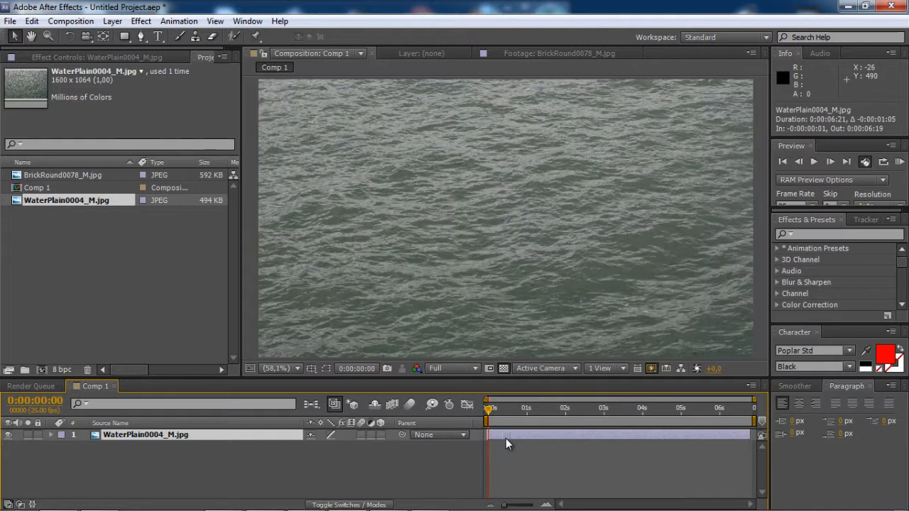
pyautogui.moveTo(480, 298); pyautogui.dragTo(445, 284)
pyautogui.scroll(-3, 488, 281)
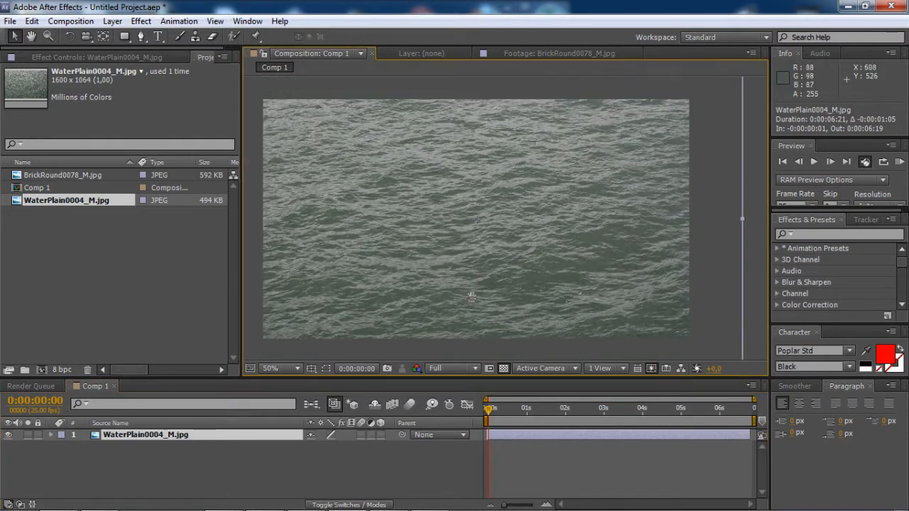
pyautogui.scroll(2, 487, 276)
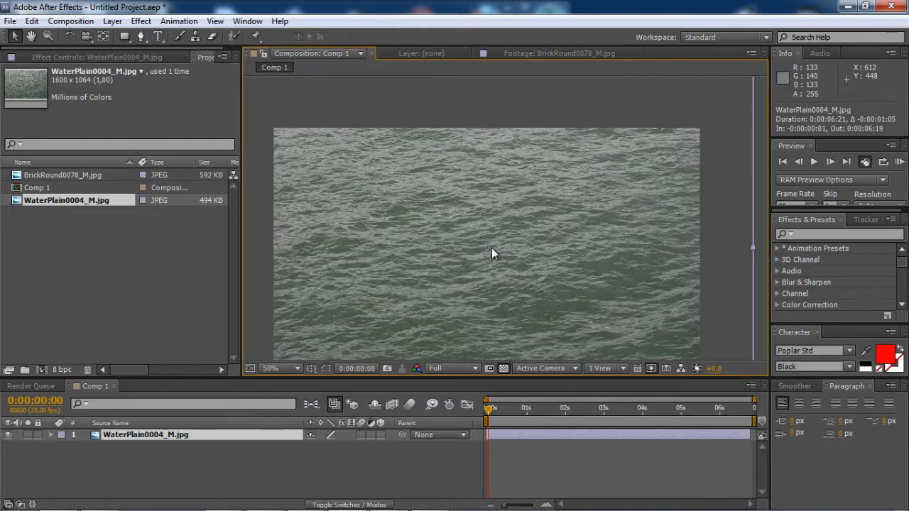
pyautogui.scroll(-1, 492, 247)
pyautogui.scroll(1, 494, 256)
pyautogui.moveTo(493, 255); pyautogui.dragTo(521, 216)
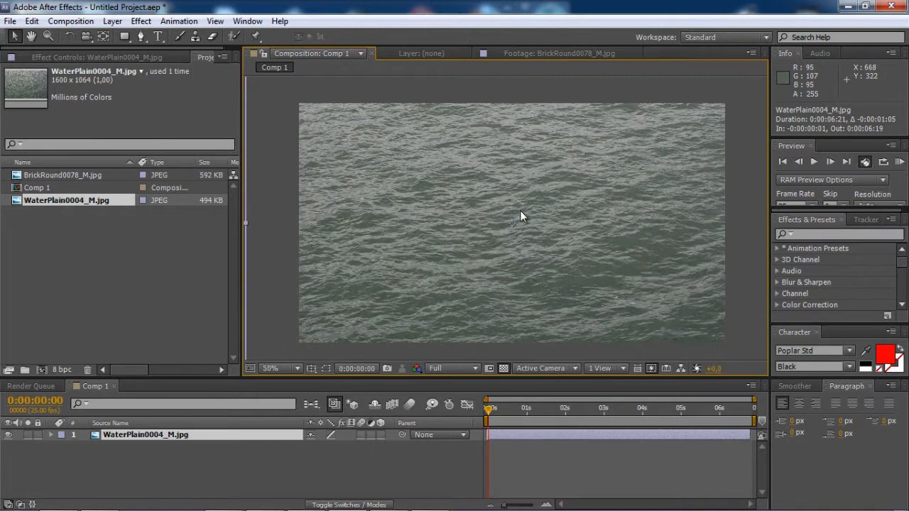
# Step: Add BrickRound0078_M.jpg to the composition as a layer above the water image
pyautogui.click(53, 175)
pyautogui.moveTo(68, 174); pyautogui.dragTo(99, 436)
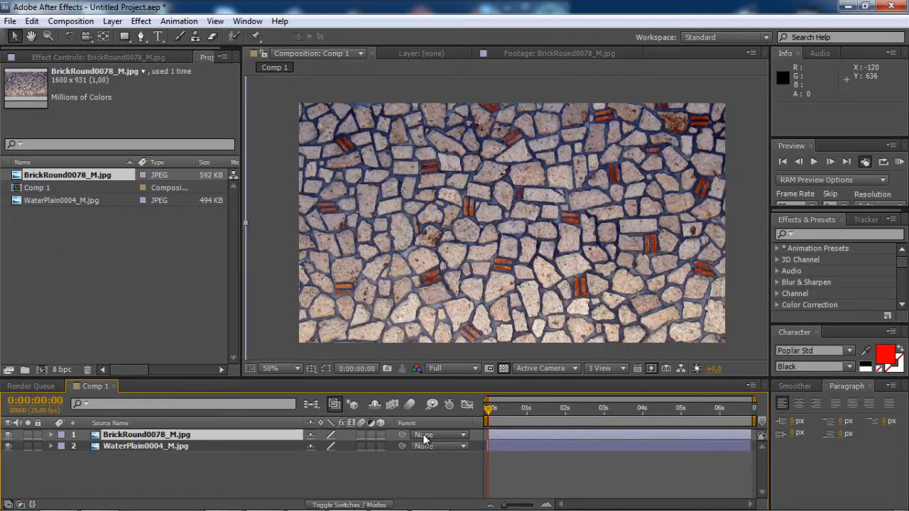
pyautogui.moveTo(502, 435); pyautogui.dragTo(523, 421)
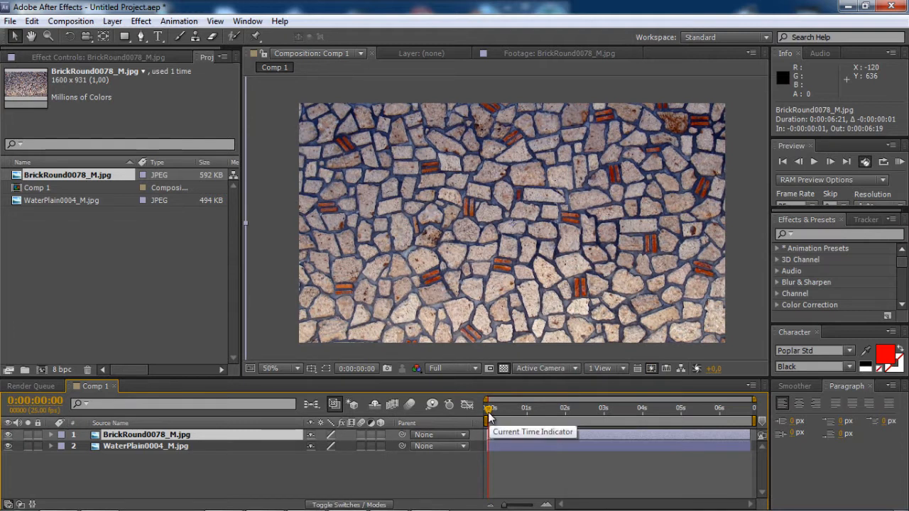
pyautogui.click(524, 445)
pyautogui.click(510, 436)
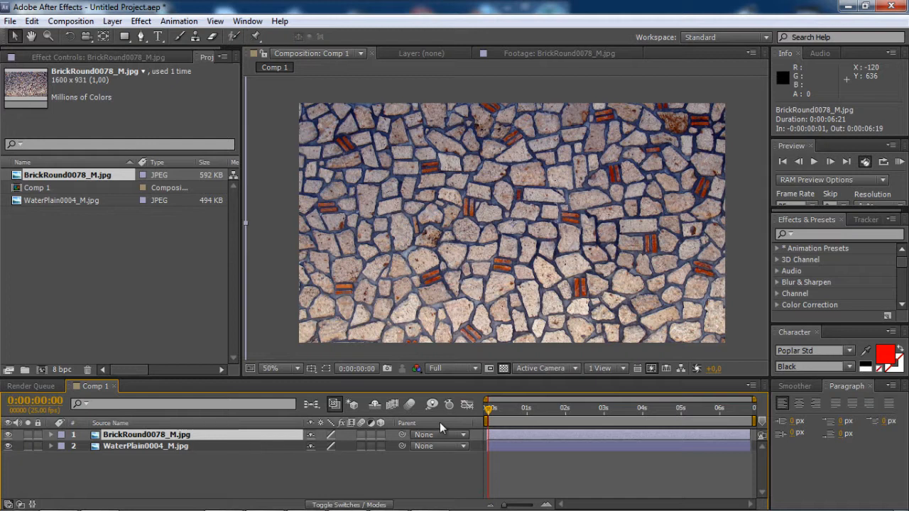
# Step: Lower the brick layer's opacity to 20% so the water layer shows through, and collapse its transform properties
pyautogui.click(51, 435)
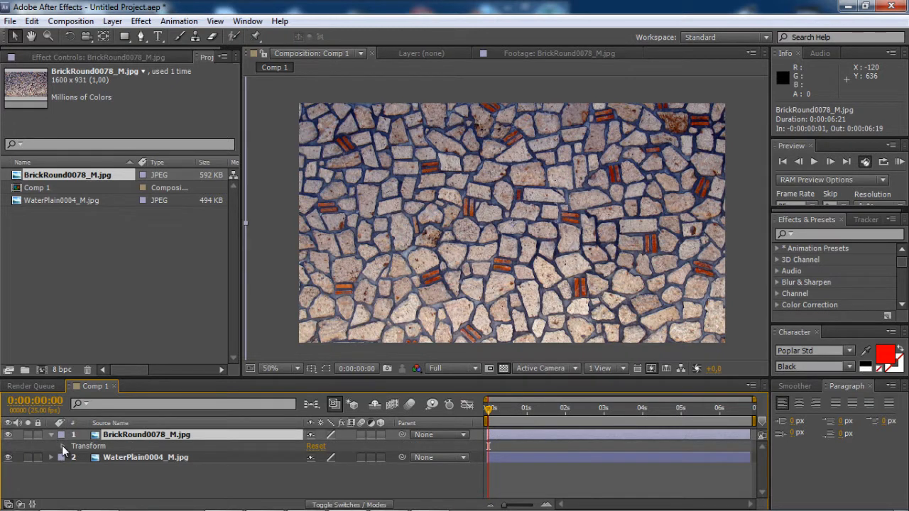
pyautogui.click(62, 446)
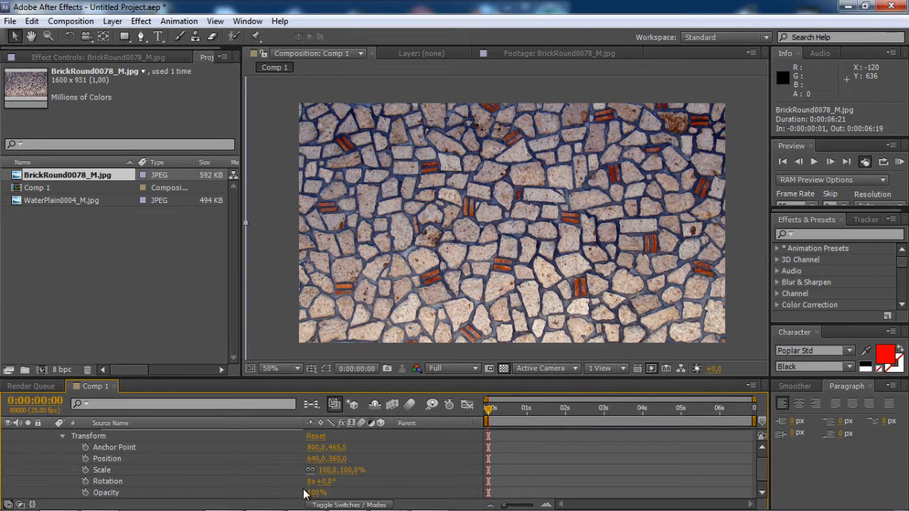
pyautogui.moveTo(314, 493); pyautogui.dragTo(270, 501)
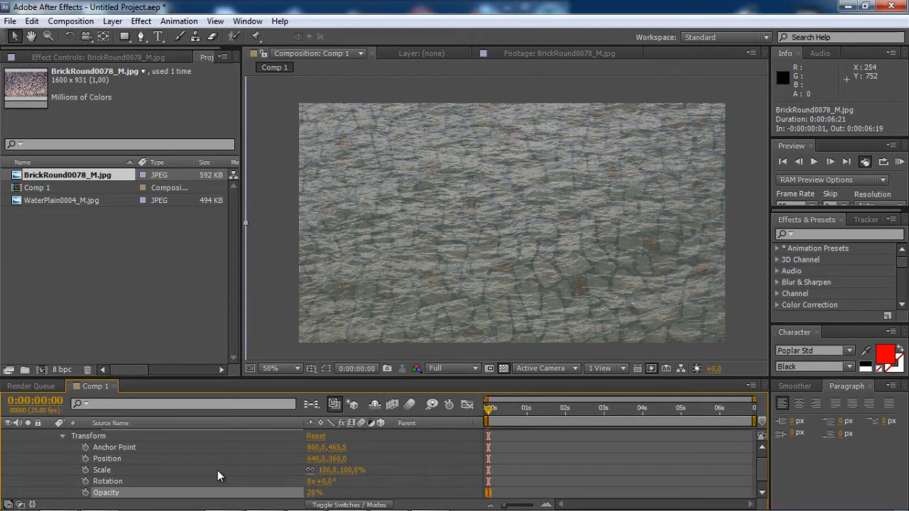
pyautogui.scroll(1, 217, 470)
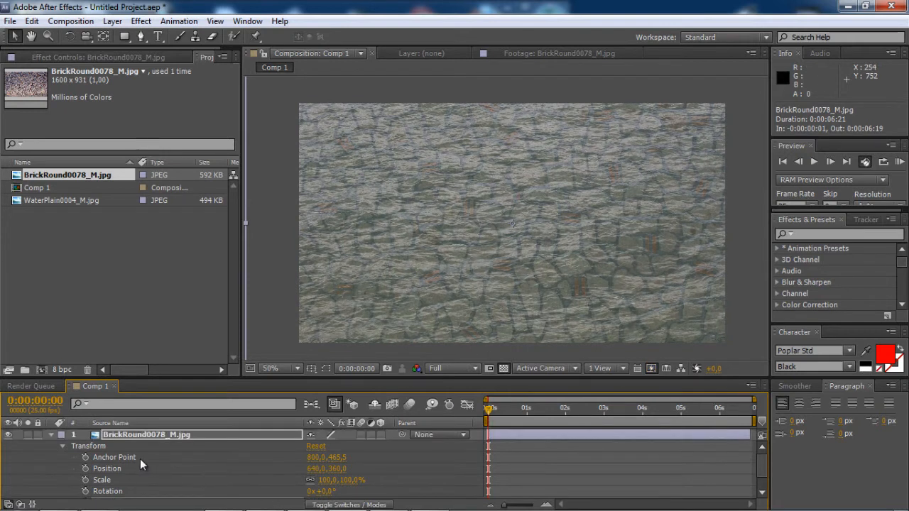
pyautogui.click(62, 446)
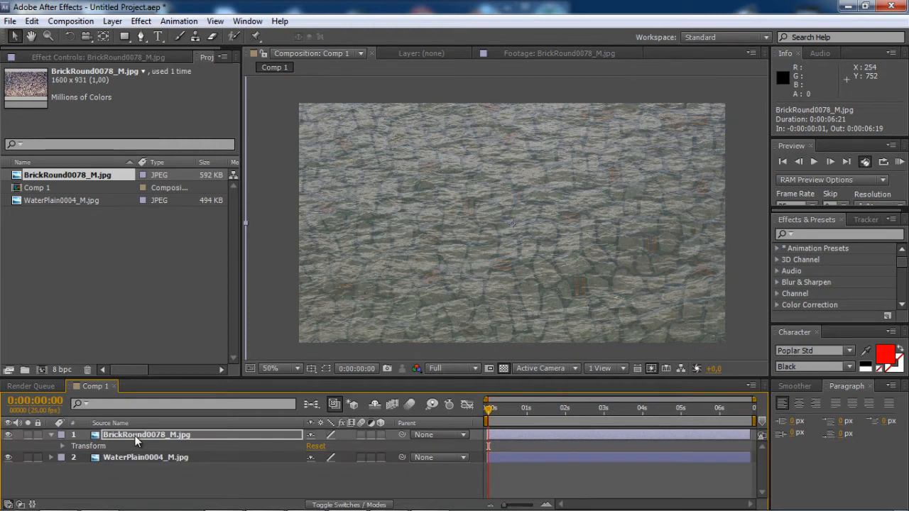
pyautogui.click(142, 458)
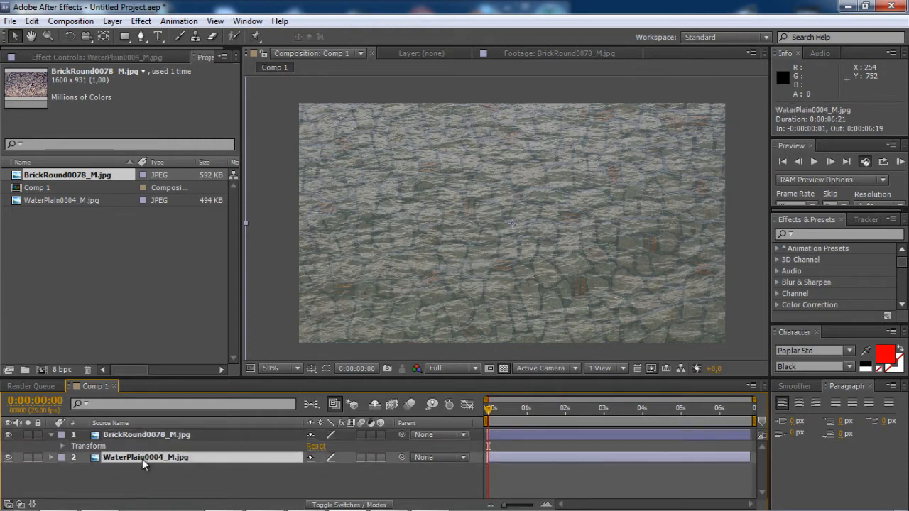
pyautogui.click(151, 432)
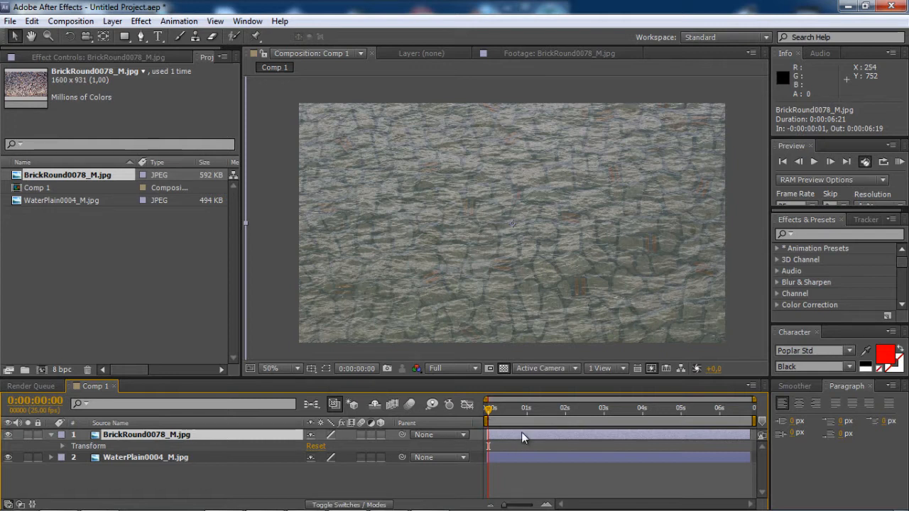
pyautogui.moveTo(489, 411)
pyautogui.mouseDown()
pyautogui.moveTo(603, 416)
pyautogui.moveTo(483, 414)
pyautogui.mouseUp()
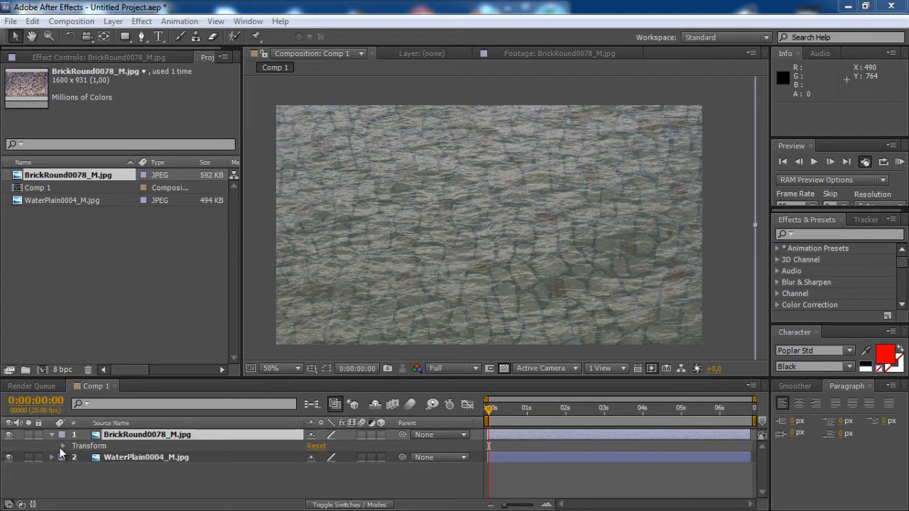
# Step: Set the brick layer's opacity to 100% and collapse its transform properties
pyautogui.click(62, 447)
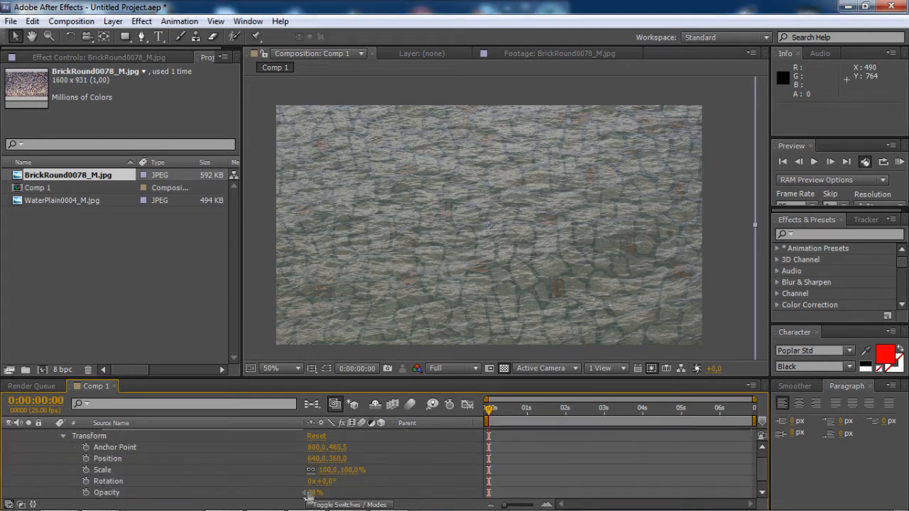
pyautogui.moveTo(310, 494); pyautogui.dragTo(355, 490)
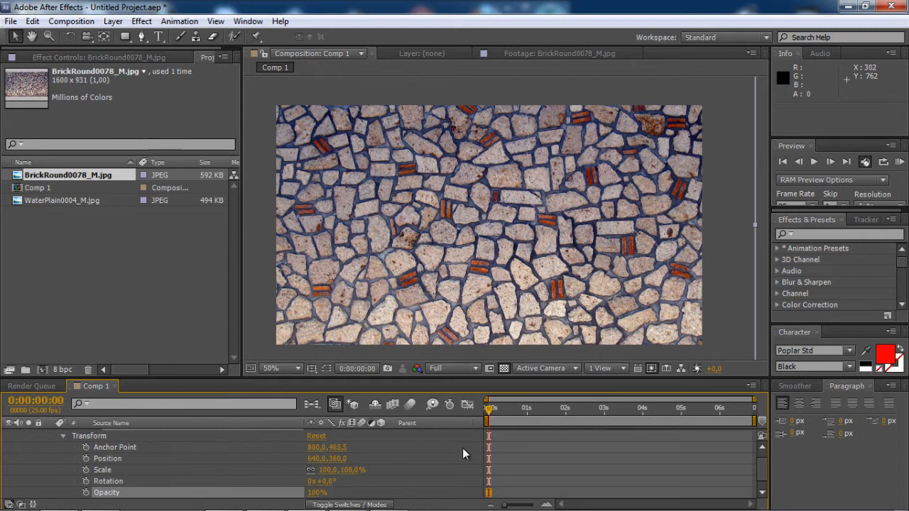
pyautogui.click(64, 436)
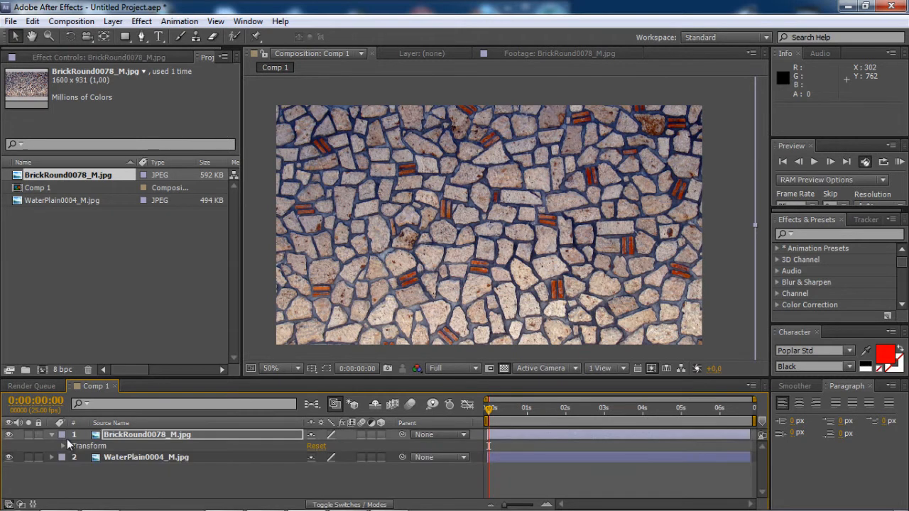
pyautogui.click(360, 434)
pyautogui.click(380, 435)
pyautogui.click(380, 435)
pyautogui.click(360, 434)
# Step: Display the layers' blending mode options and set the brick layer's mode to Dissolve
pyautogui.click(374, 505)
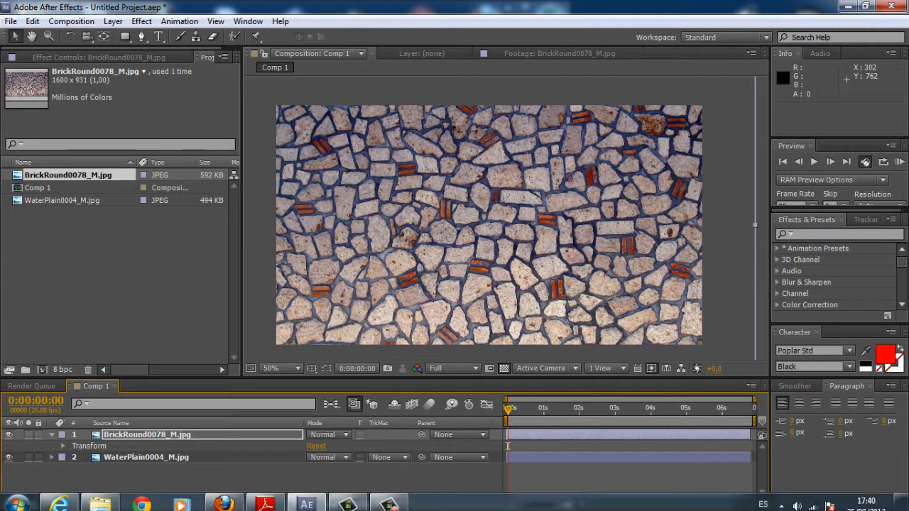
pyautogui.click(322, 436)
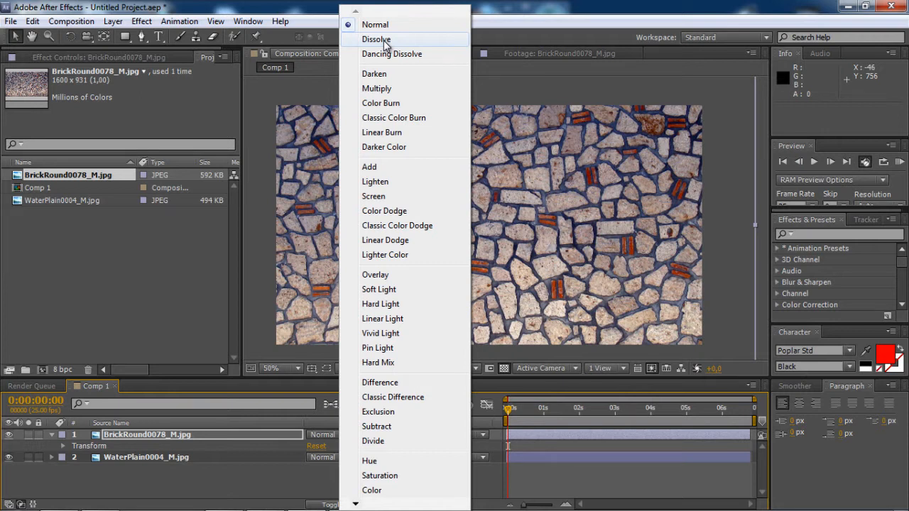
pyautogui.click(384, 40)
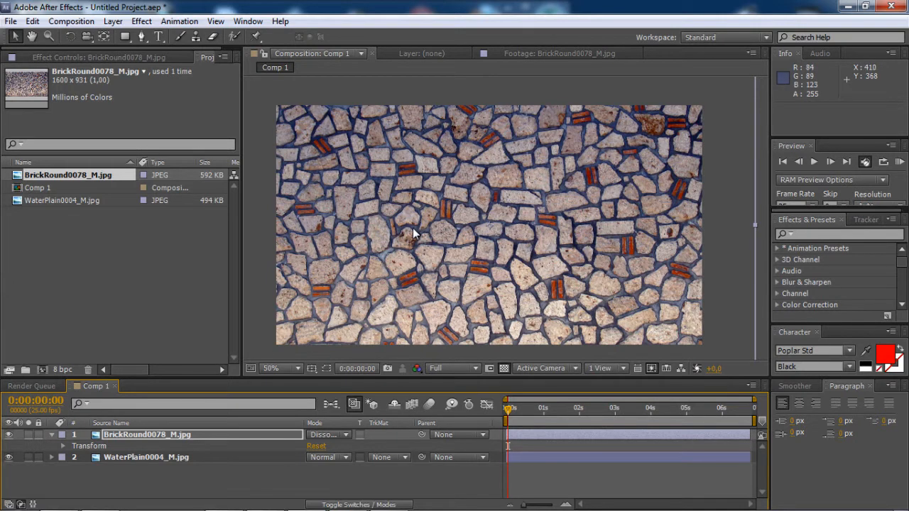
pyautogui.click(327, 434)
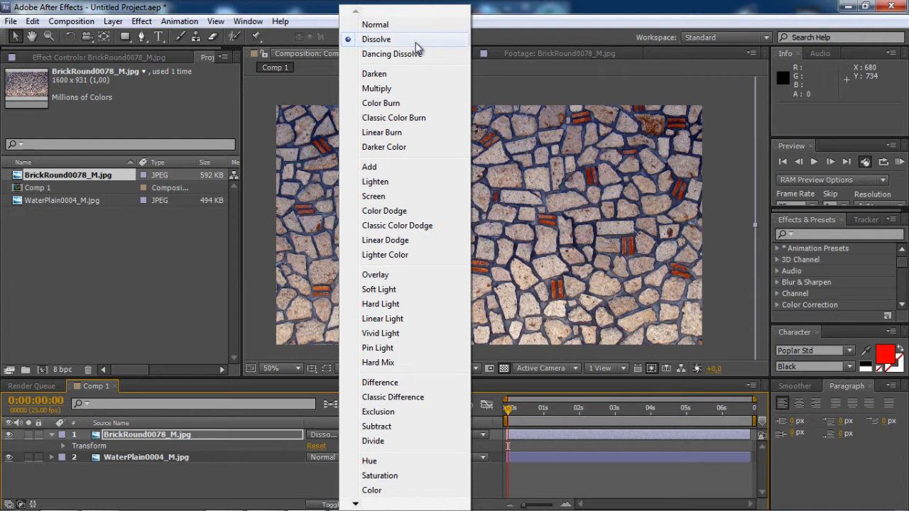
pyautogui.click(416, 43)
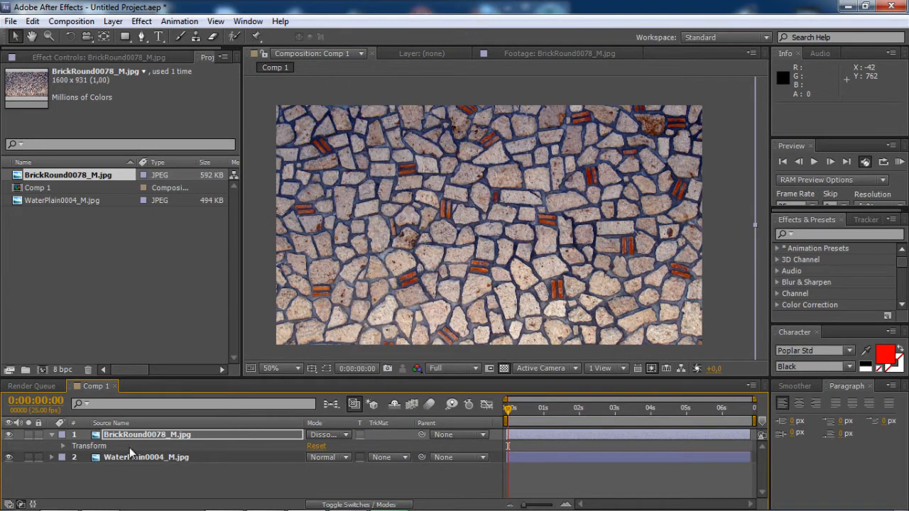
# Step: Lower the Dissolve brick layer's opacity to 43% and examine the pixel grain up close
pyautogui.click(63, 446)
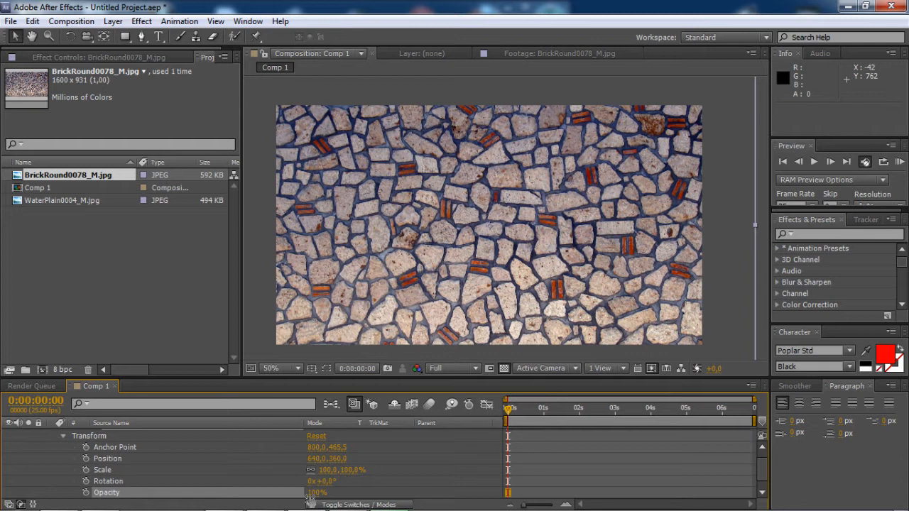
pyautogui.moveTo(311, 495); pyautogui.dragTo(283, 495)
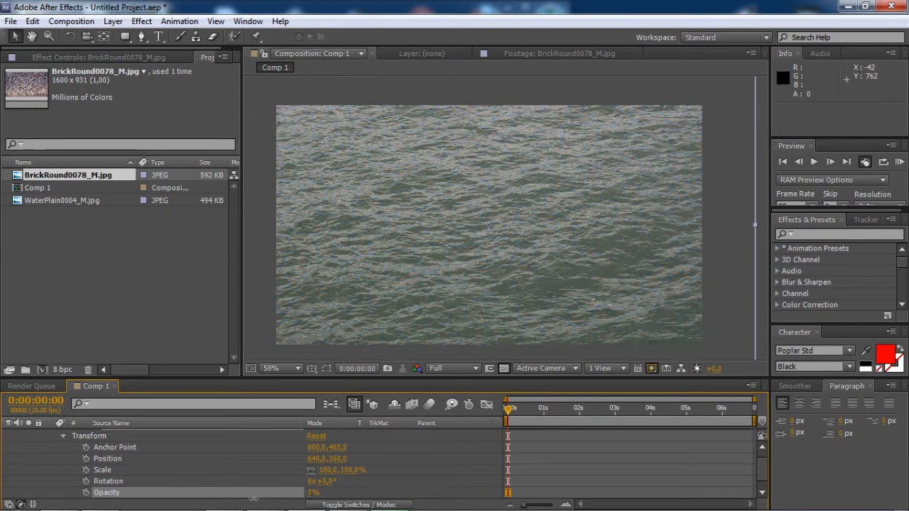
pyautogui.scroll(2, 426, 280)
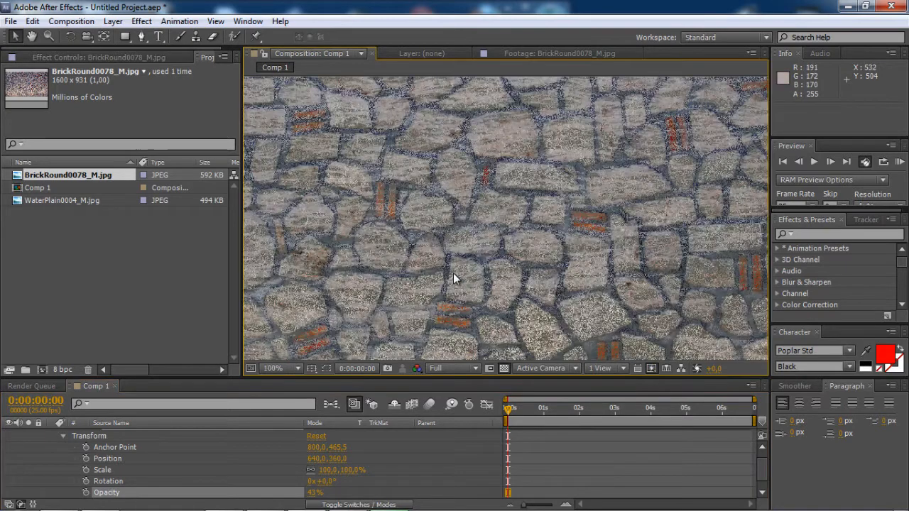
pyautogui.scroll(2, 453, 273)
pyautogui.scroll(-2, 497, 225)
pyautogui.scroll(-2, 497, 225)
pyautogui.scroll(4, 455, 221)
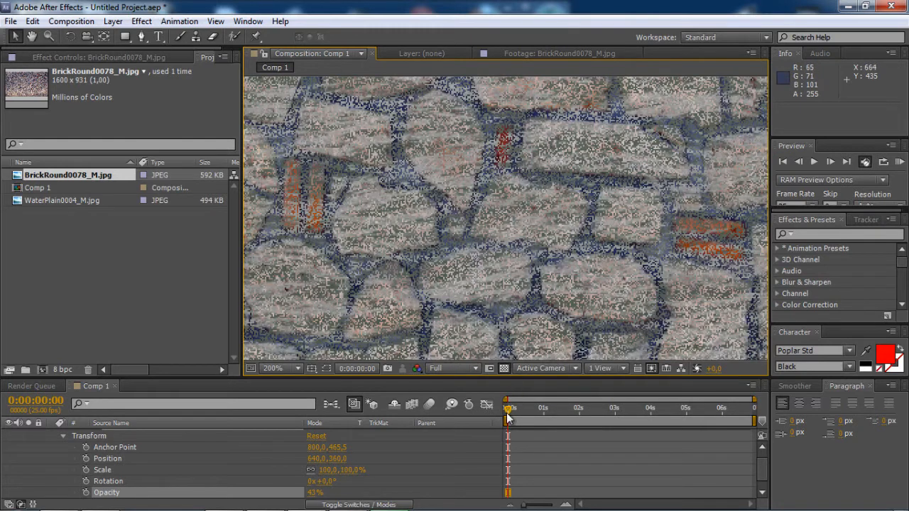
pyautogui.moveTo(512, 409); pyautogui.dragTo(483, 415)
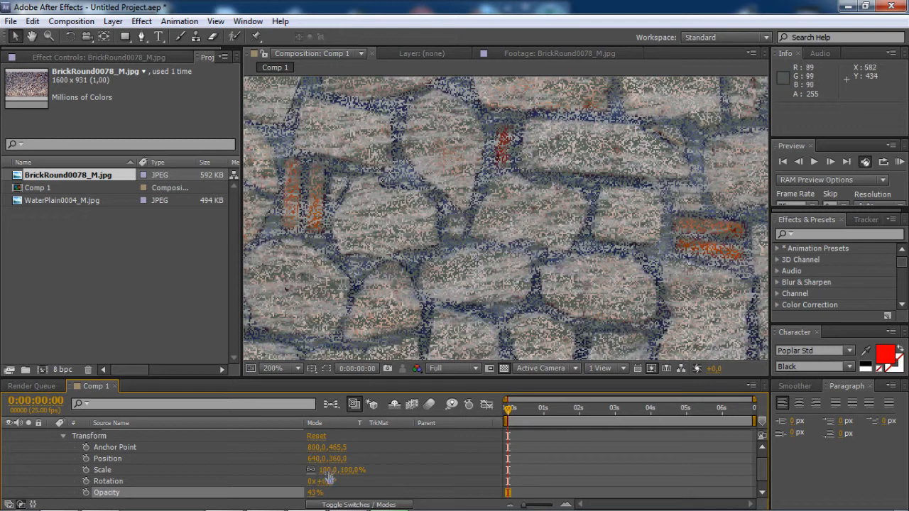
# Step: Try the brick layer's opacity at 46%, and return it to 100%
pyautogui.moveTo(315, 492)
pyautogui.mouseDown()
pyautogui.moveTo(325, 493)
pyautogui.moveTo(307, 501)
pyautogui.moveTo(343, 497)
pyautogui.moveTo(331, 497)
pyautogui.mouseUp()
pyautogui.scroll(-3, 454, 227)
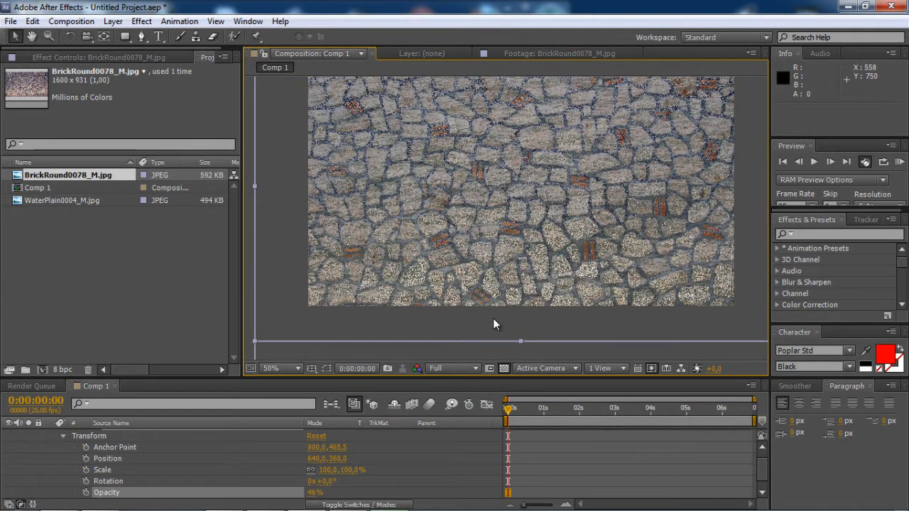
pyautogui.moveTo(314, 493); pyautogui.dragTo(371, 494)
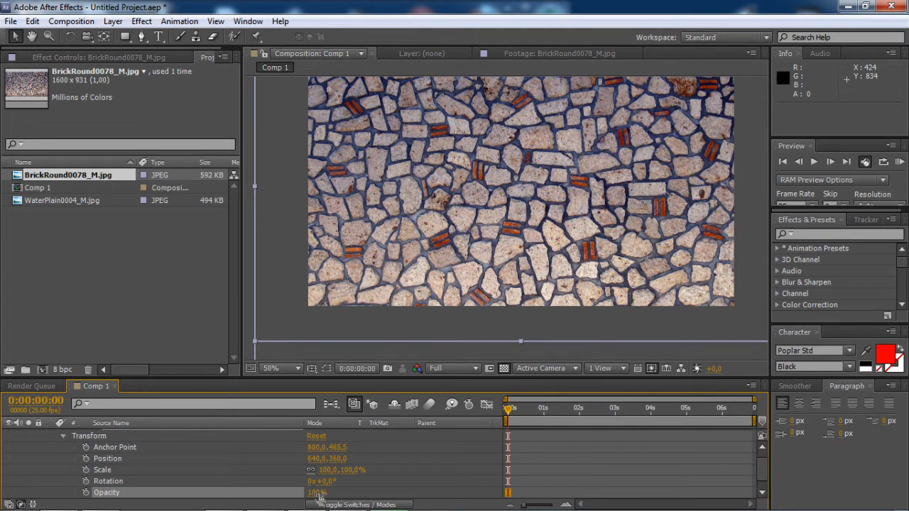
# Step: Lower the brick layer's opacity to 74% and set its blending mode to Dancing Dissolve
pyautogui.moveTo(314, 494); pyautogui.dragTo(311, 499)
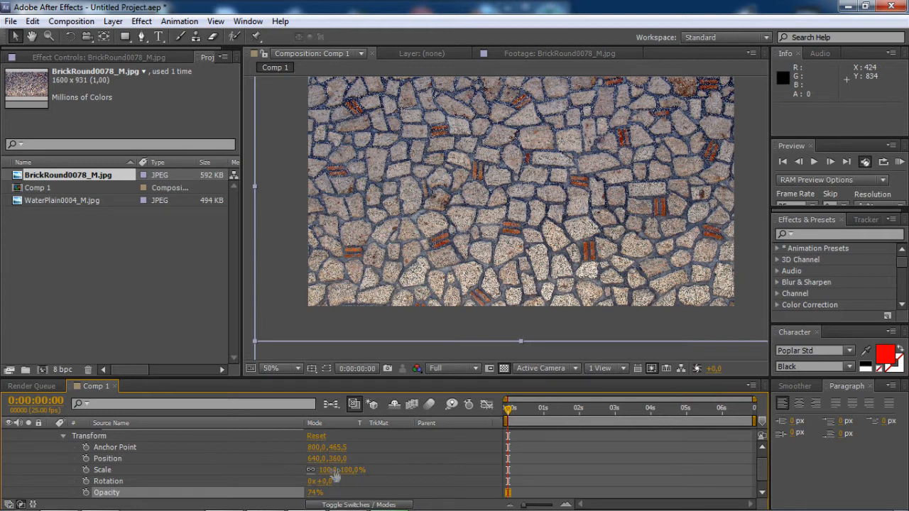
pyautogui.scroll(1, 338, 458)
pyautogui.click(328, 437)
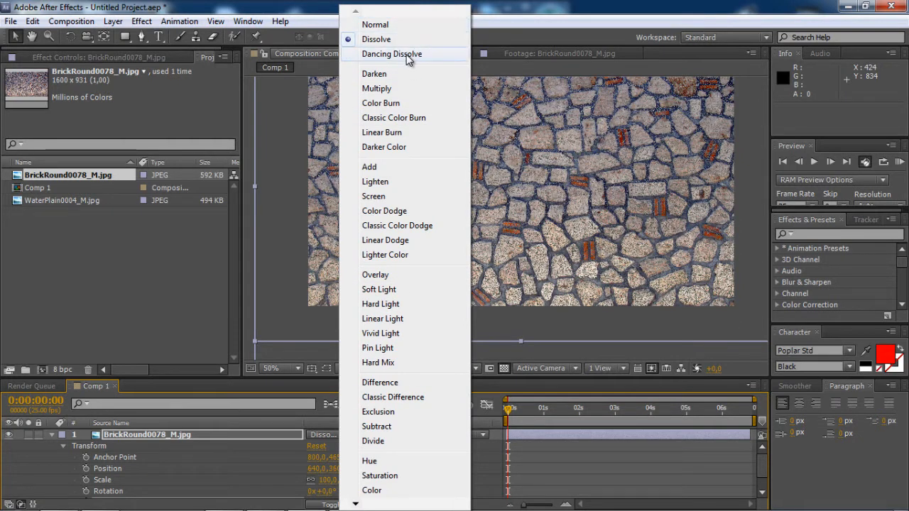
pyautogui.click(408, 55)
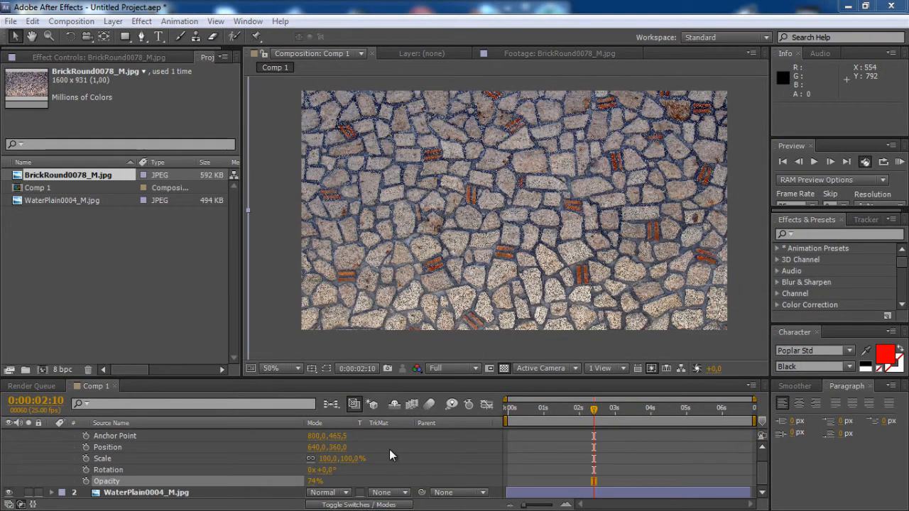
# Step: Lower the Dancing Dissolve brick layer's opacity to 56%, inspect the pixel grain up close, and reduce the opacity further to 24%
pyautogui.scroll(1, 390, 453)
pyautogui.click(328, 436)
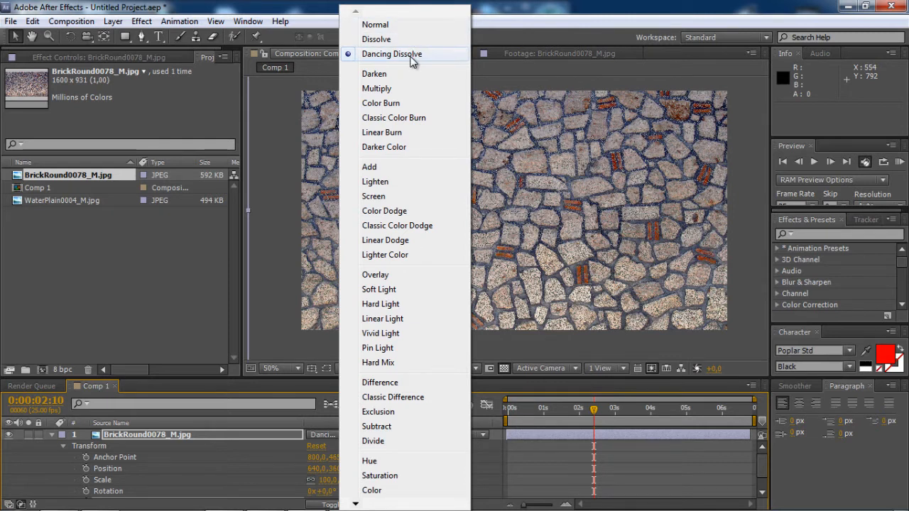
pyautogui.click(506, 26)
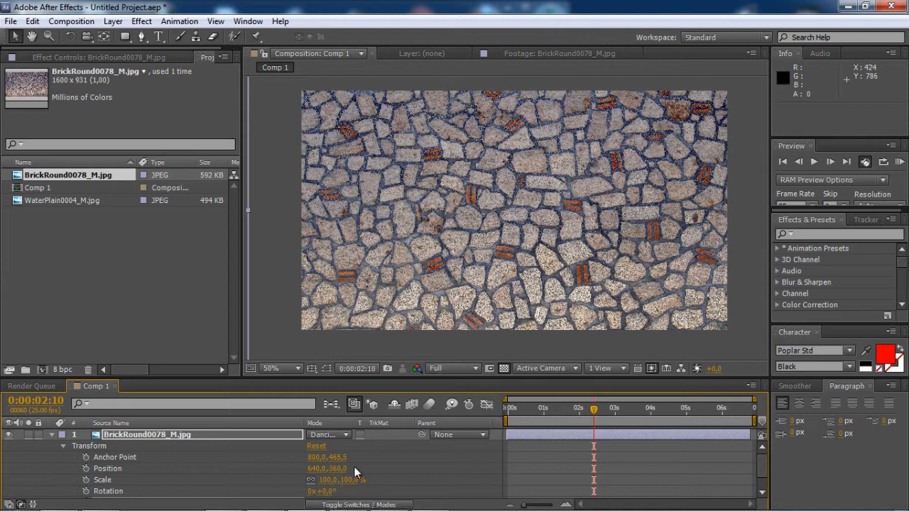
pyautogui.scroll(-2, 422, 469)
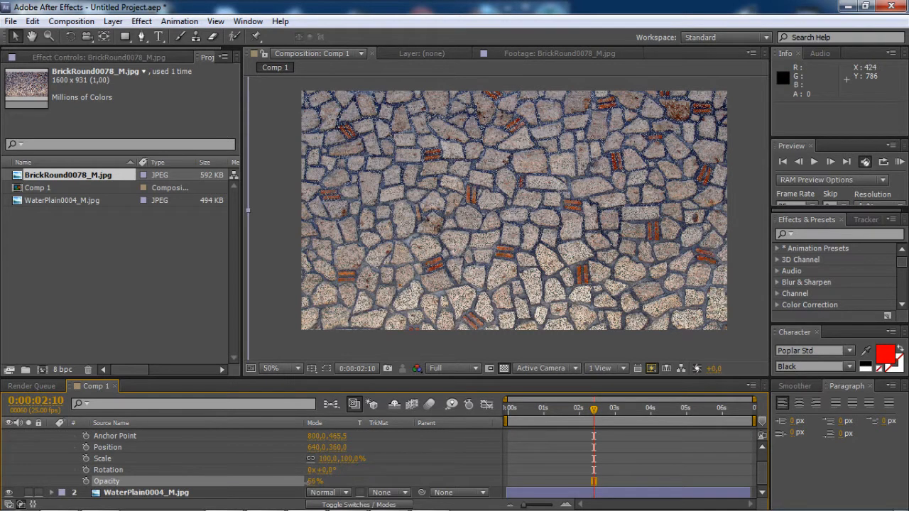
pyautogui.scroll(3, 482, 269)
pyautogui.scroll(3, 485, 261)
pyautogui.scroll(-1, 475, 239)
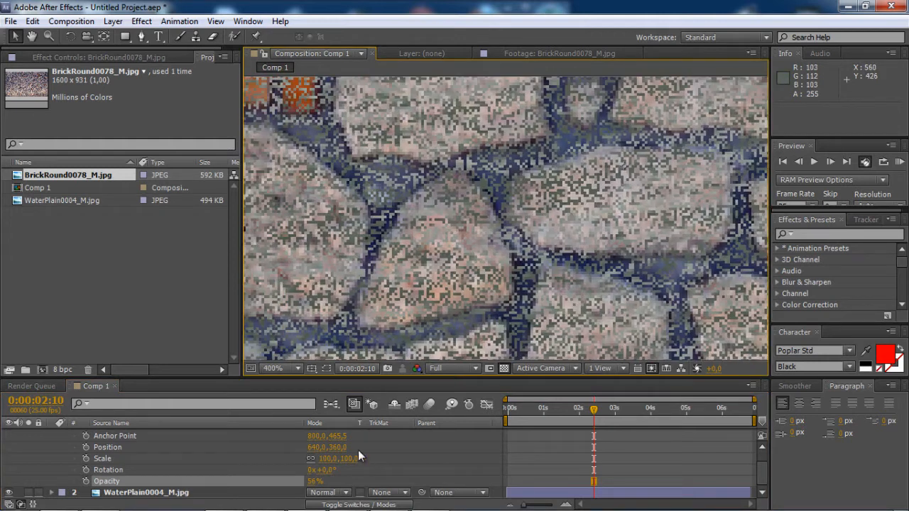
pyautogui.moveTo(314, 481); pyautogui.dragTo(295, 483)
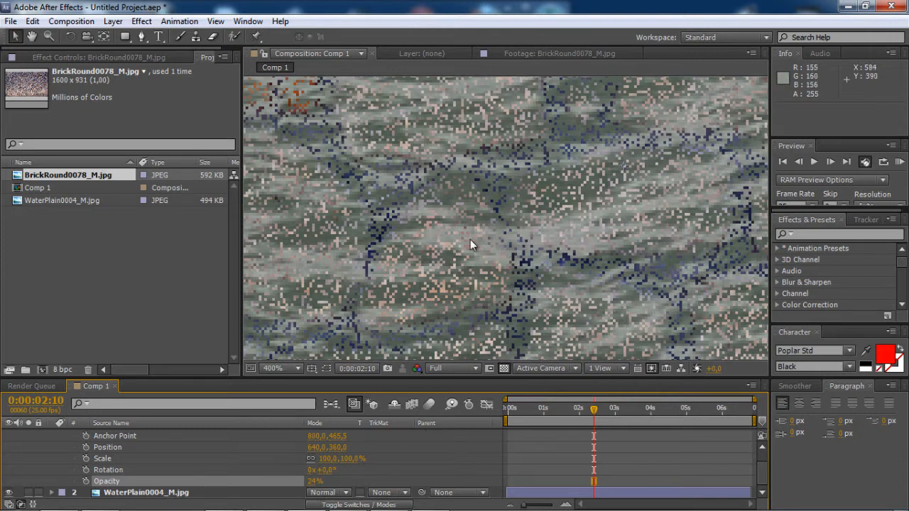
# Step: Keep the brick layer on Dancing Dissolve and play a RAM preview from the composition's start to watch the grain over time
pyautogui.scroll(2, 369, 452)
pyautogui.click(326, 436)
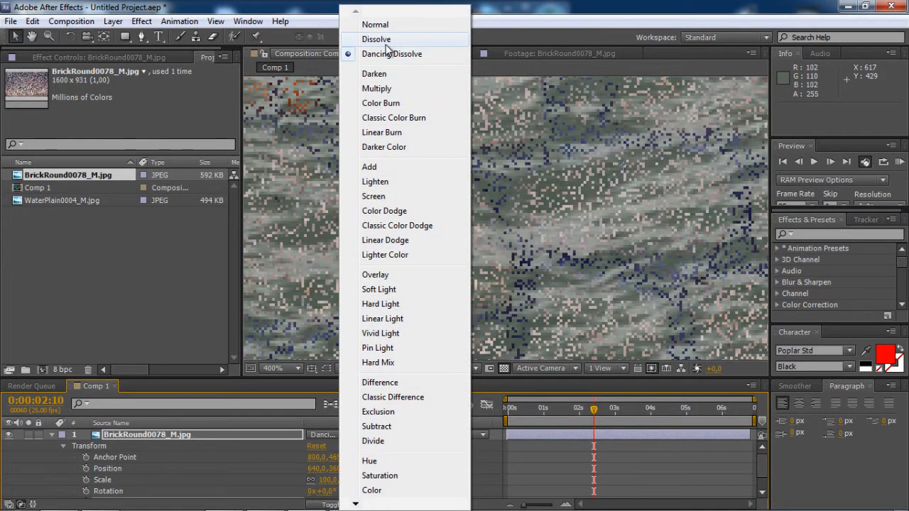
pyautogui.click(390, 53)
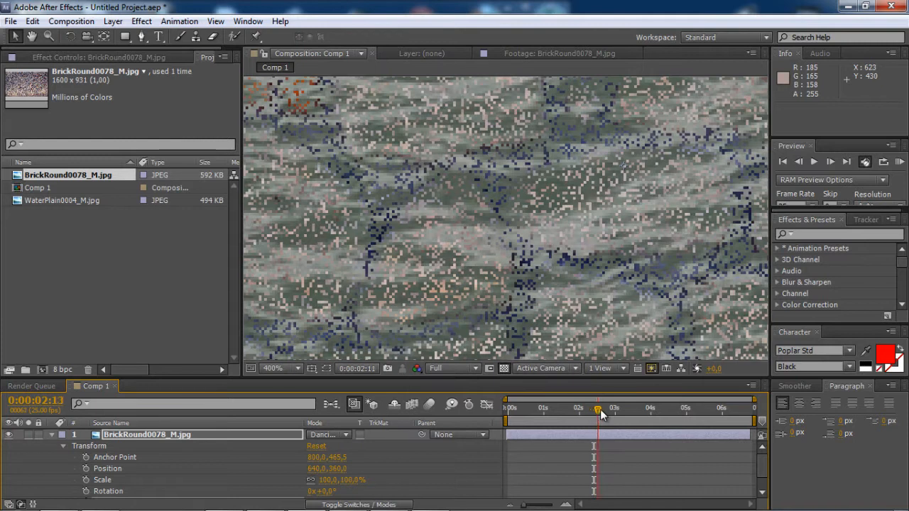
pyautogui.moveTo(600, 409); pyautogui.dragTo(524, 413)
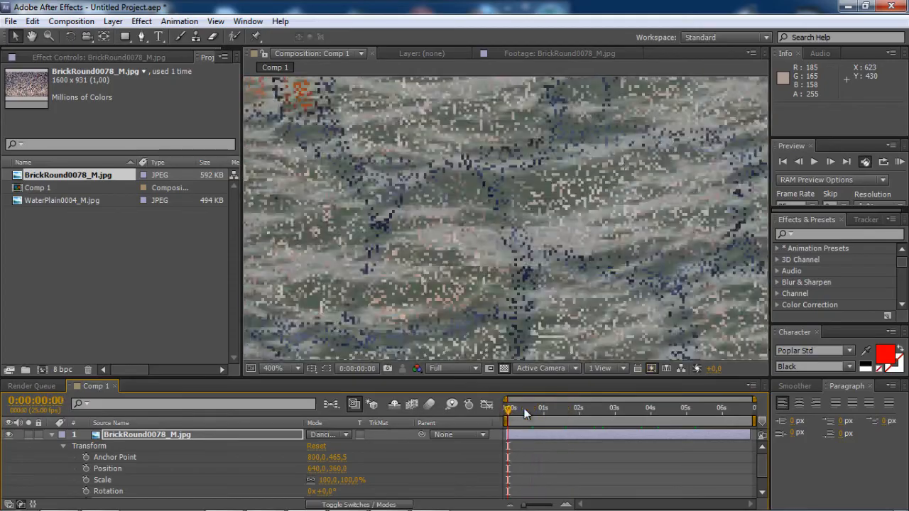
pyautogui.click(899, 161)
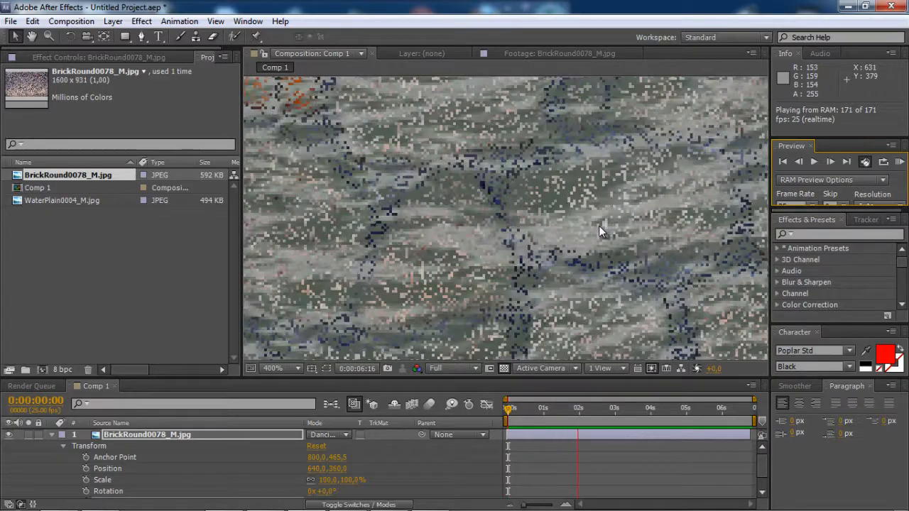
pyautogui.press('space')
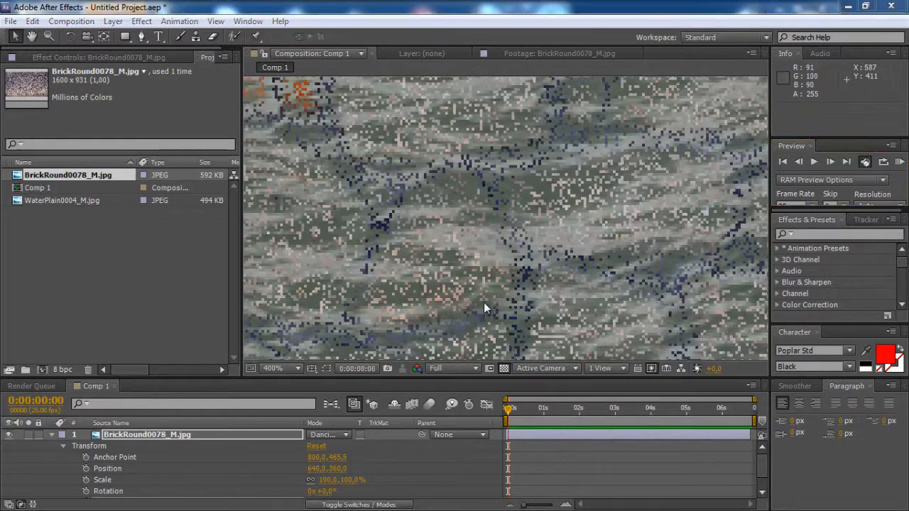
# Step: Set the brick layer's blending mode to Darken and raise its opacity to 100%
pyautogui.click(328, 436)
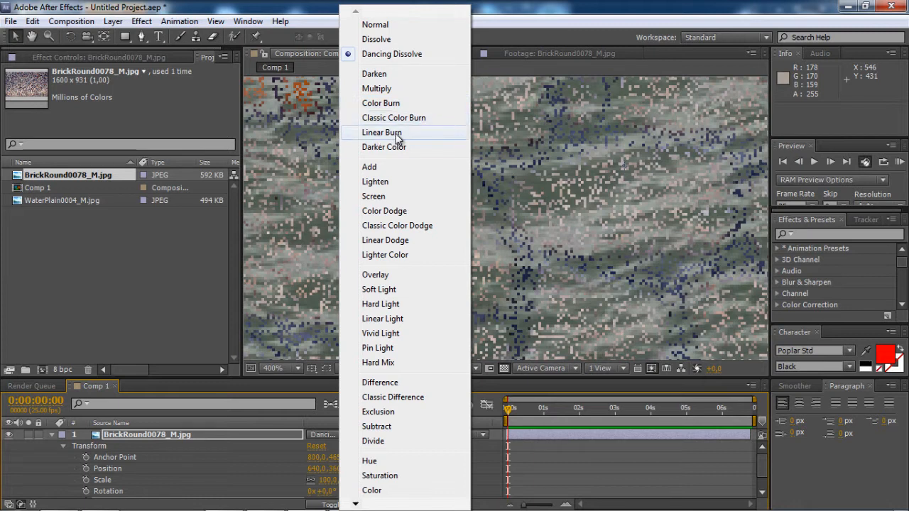
pyautogui.click(390, 74)
pyautogui.scroll(-6, 445, 204)
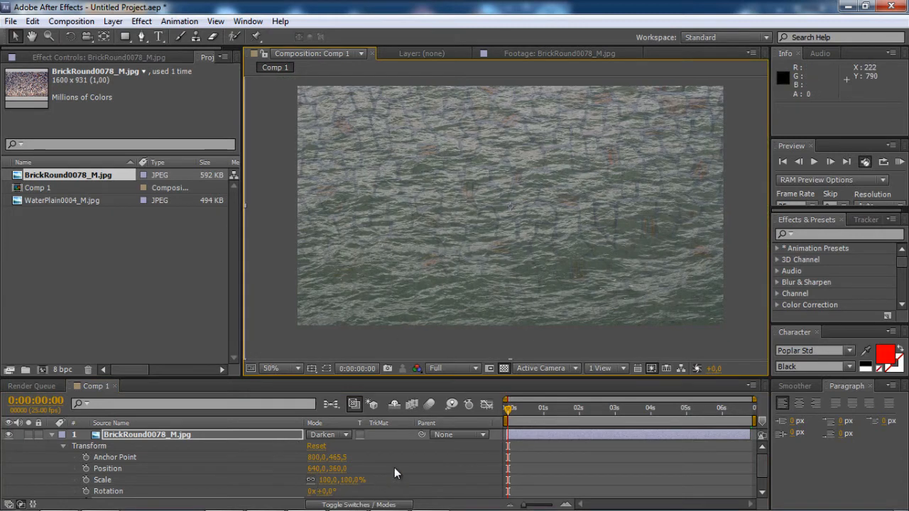
pyautogui.scroll(-1, 394, 467)
pyautogui.moveTo(316, 482); pyautogui.dragTo(409, 483)
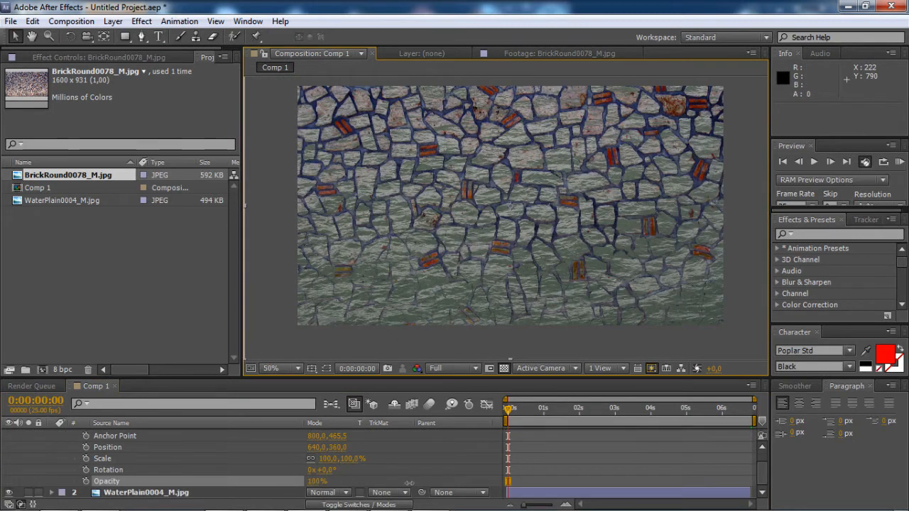
# Step: Examine up close how the Darken mode mixes the brick stones and joints with the water texture
pyautogui.scroll(1, 481, 252)
pyautogui.scroll(1, 473, 197)
pyautogui.moveTo(445, 175); pyautogui.dragTo(532, 295)
pyautogui.scroll(-1, 500, 219)
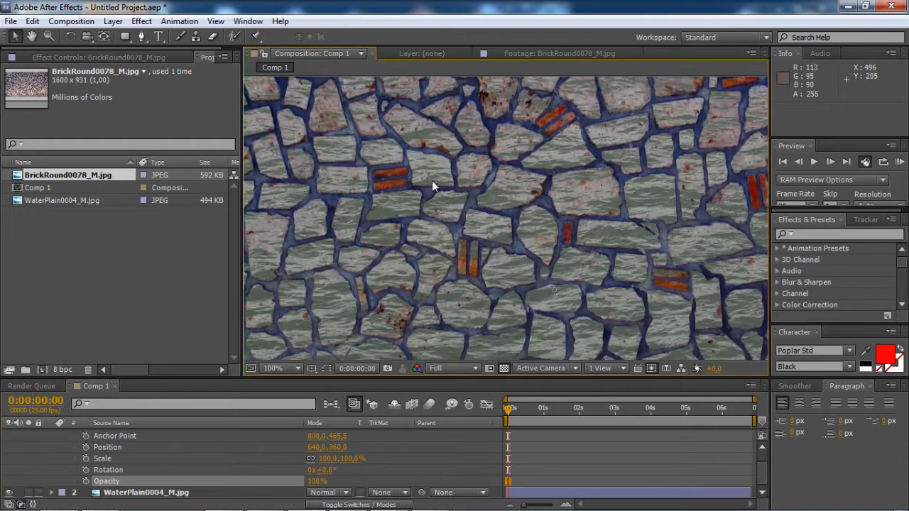
pyautogui.scroll(-2, 473, 226)
pyautogui.moveTo(474, 226); pyautogui.dragTo(436, 144)
pyautogui.scroll(1, 373, 453)
pyautogui.moveTo(508, 187); pyautogui.dragTo(518, 235)
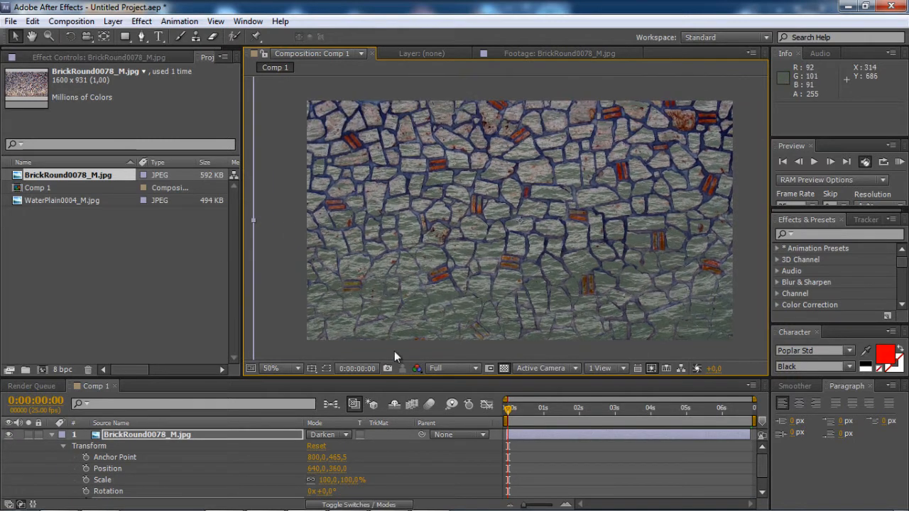
# Step: Set the brick layer's blending mode to Multiply and inspect the blended stones up close at 200% magnification
pyautogui.click(326, 434)
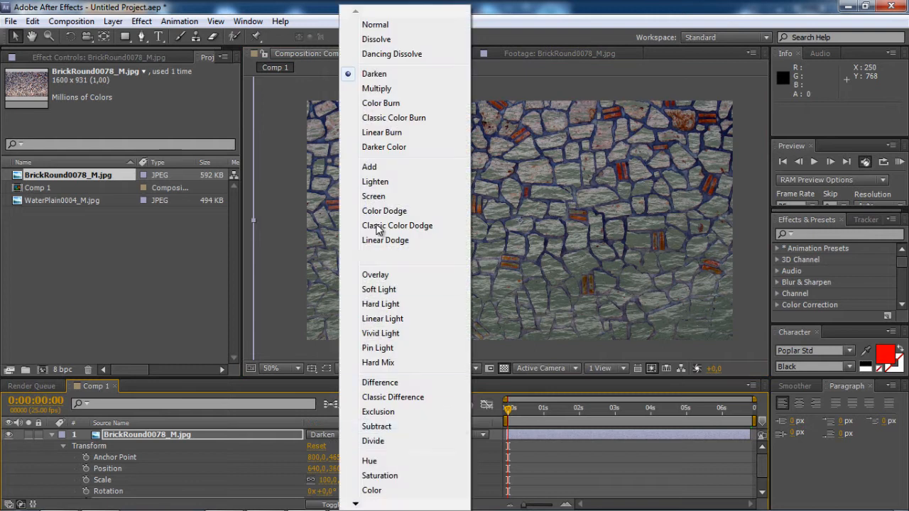
pyautogui.click(387, 90)
pyautogui.scroll(2, 509, 242)
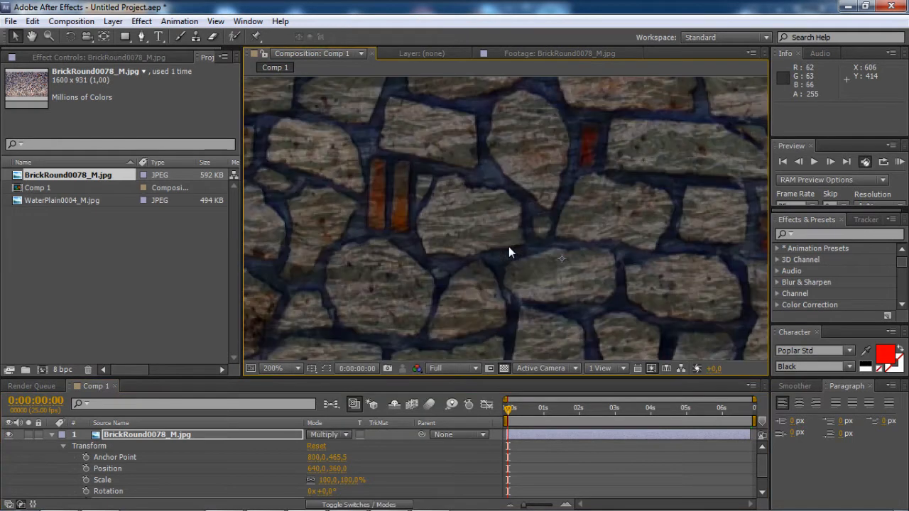
pyautogui.scroll(-2, 507, 246)
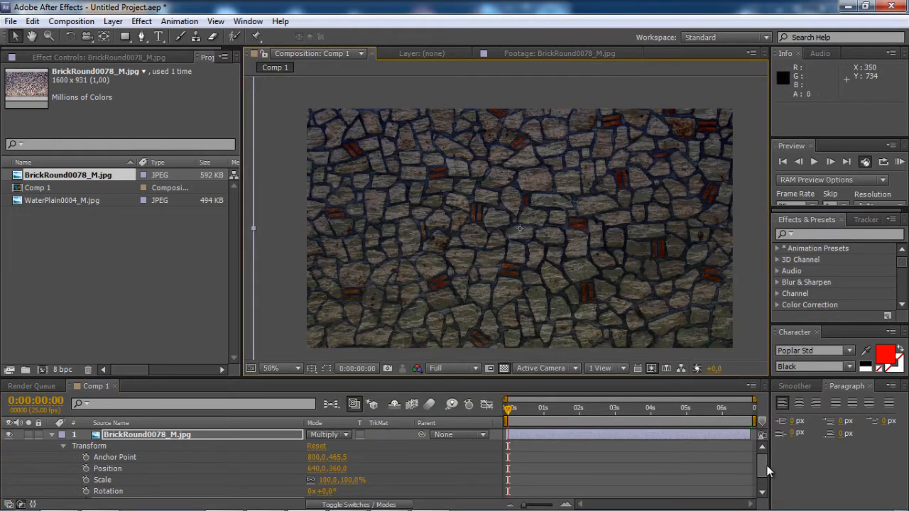
pyautogui.scroll(-2, 764, 466)
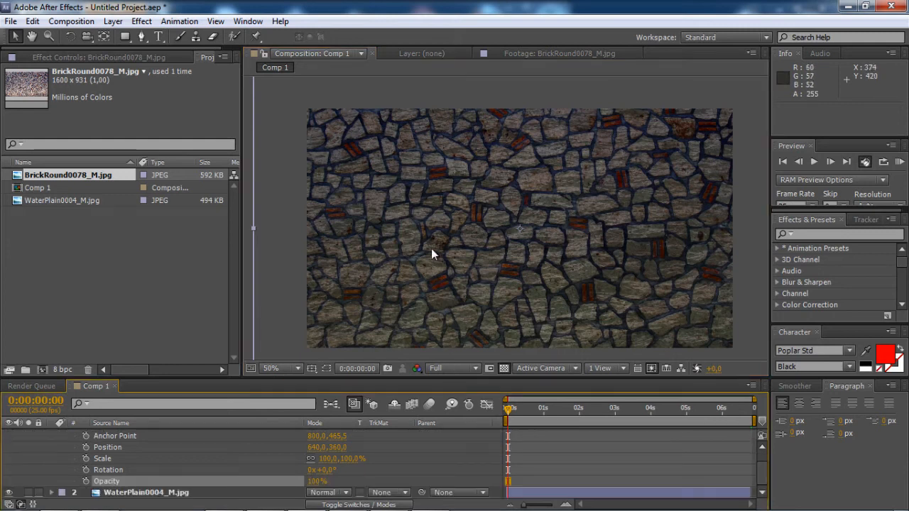
pyautogui.scroll(4, 431, 249)
pyautogui.scroll(2, 365, 444)
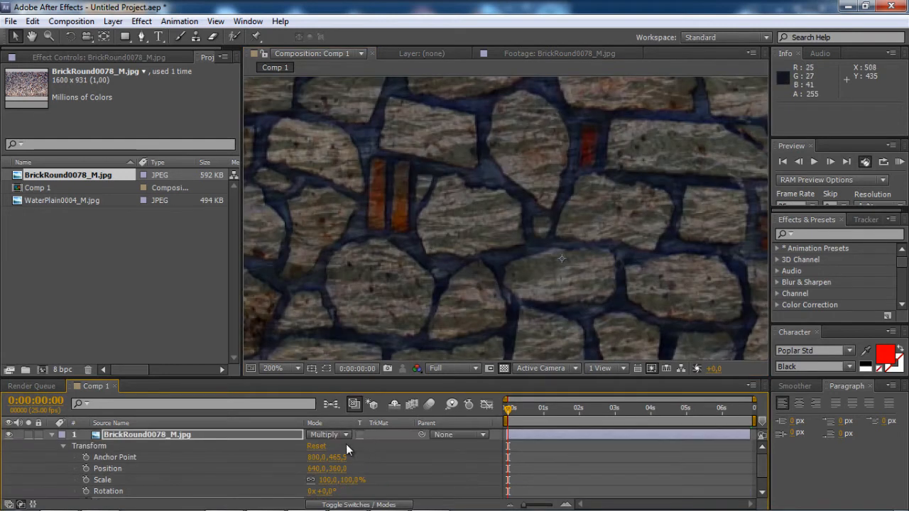
# Step: Compare the brick layer in Normal and Darken modes, and return it to Multiply
pyautogui.click(335, 434)
pyautogui.click(388, 24)
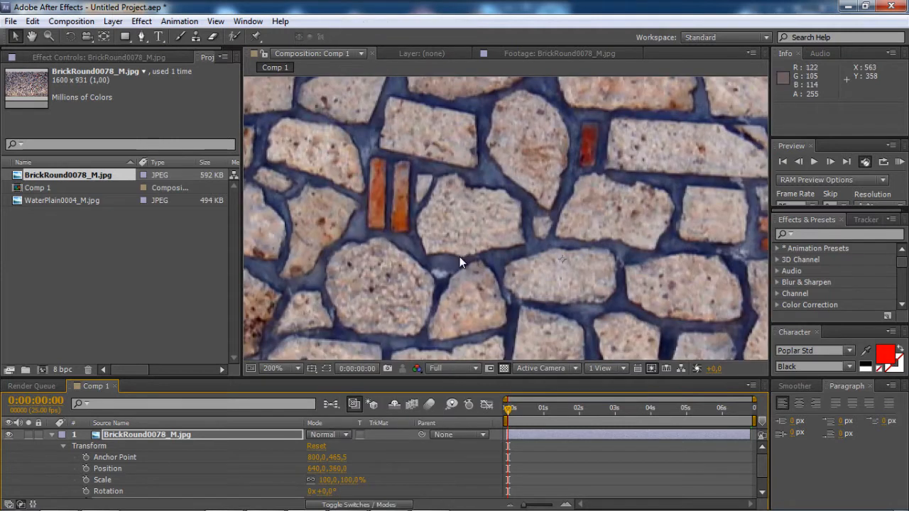
pyautogui.click(325, 434)
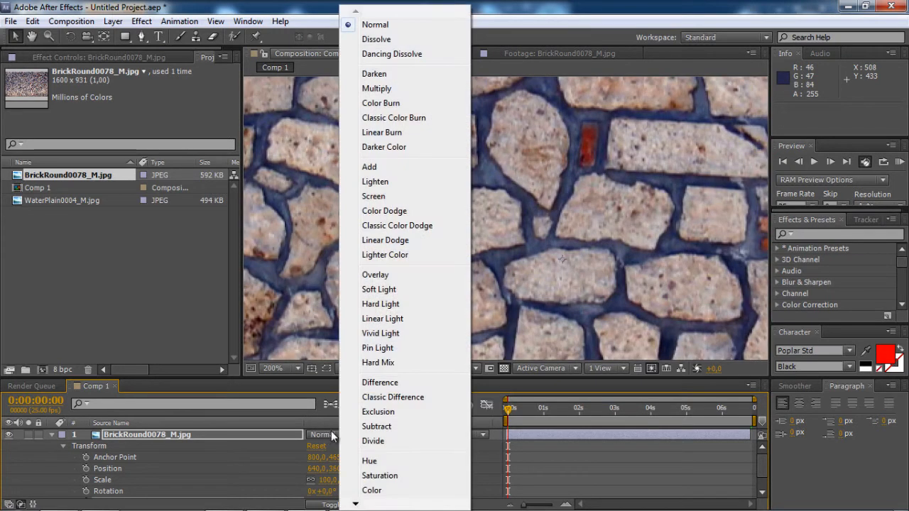
pyautogui.click(390, 74)
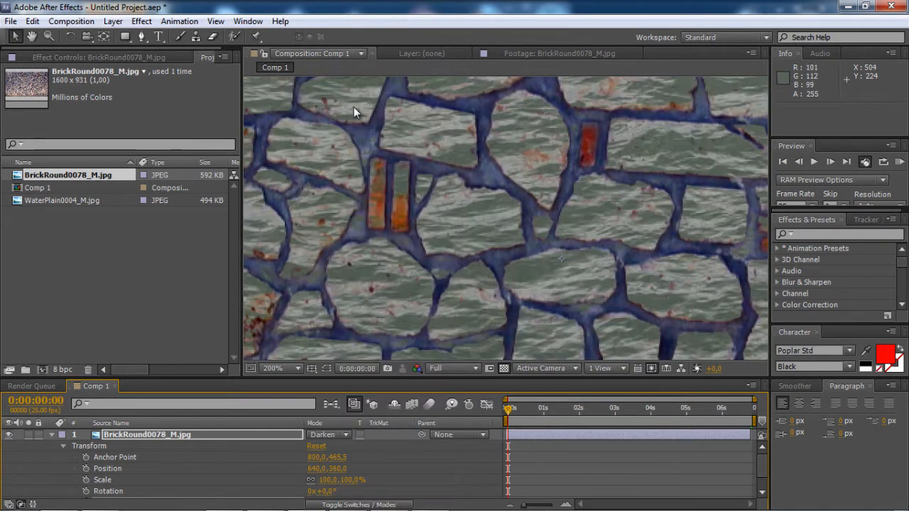
pyautogui.click(325, 434)
pyautogui.click(376, 88)
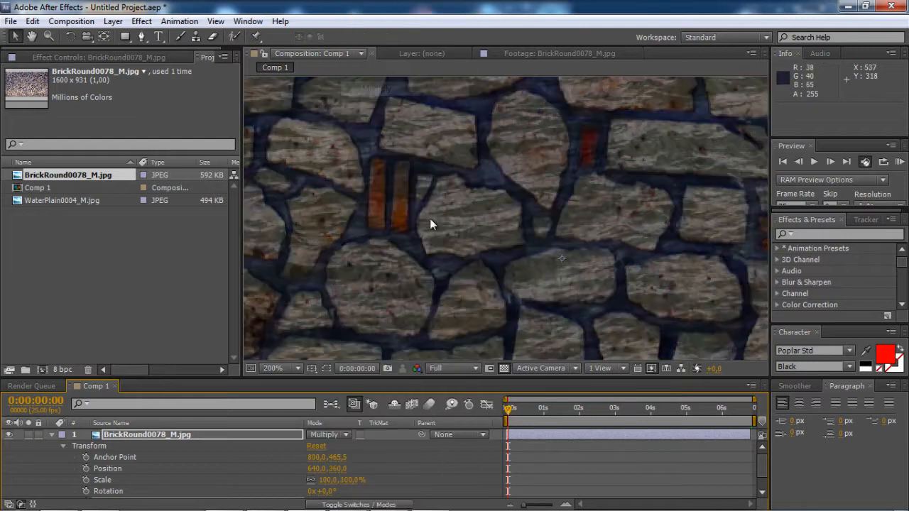
# Step: Set the brick layer's blending mode to Color Burn and view the whole composition at 50% magnification
pyautogui.scroll(-3, 469, 227)
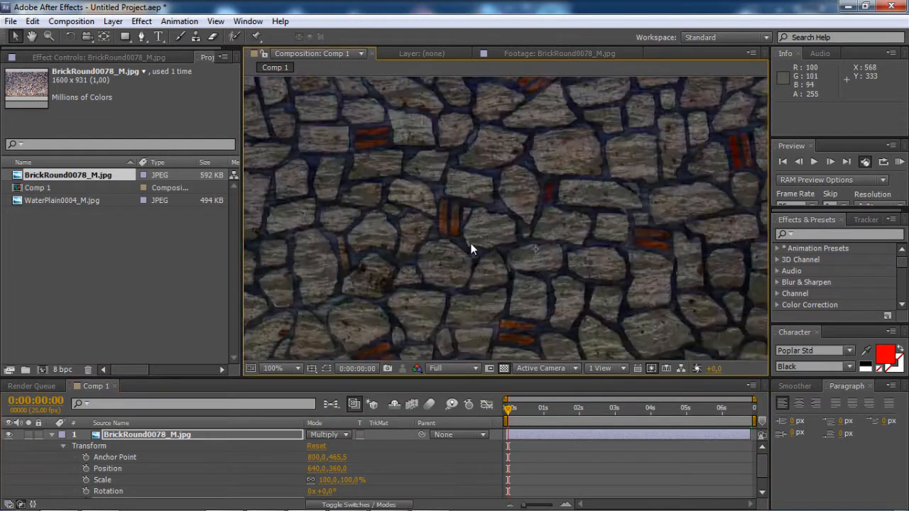
pyautogui.scroll(2, 476, 240)
pyautogui.click(331, 434)
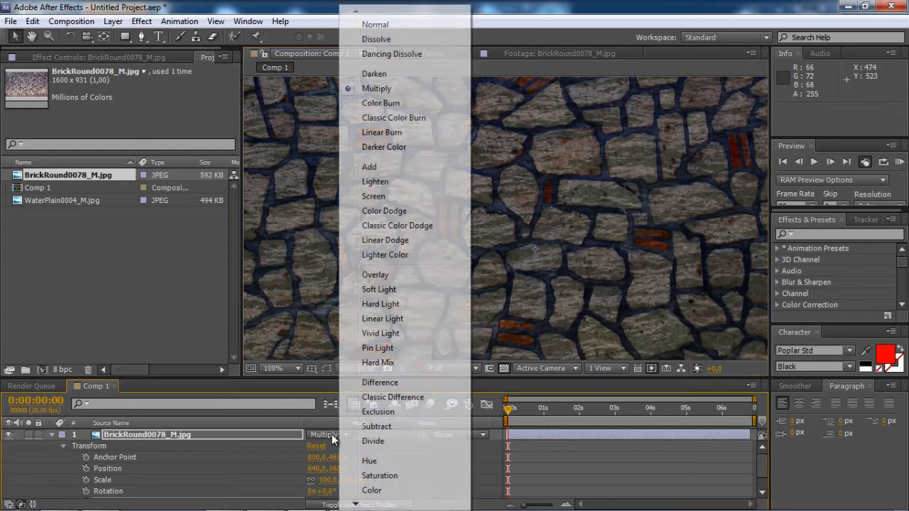
pyautogui.click(385, 106)
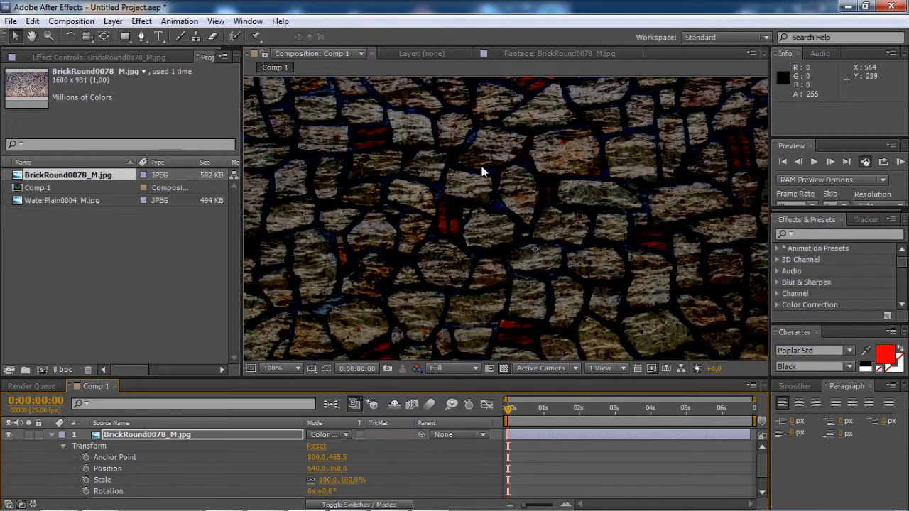
pyautogui.scroll(-2, 483, 172)
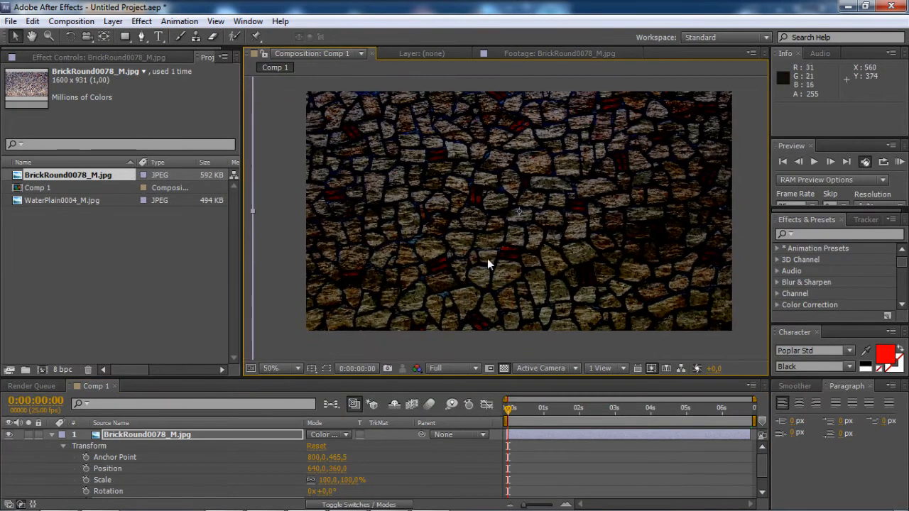
# Step: Set the brick layer's blending mode to Classic Color Burn and compare it with Linear Burn
pyautogui.click(325, 434)
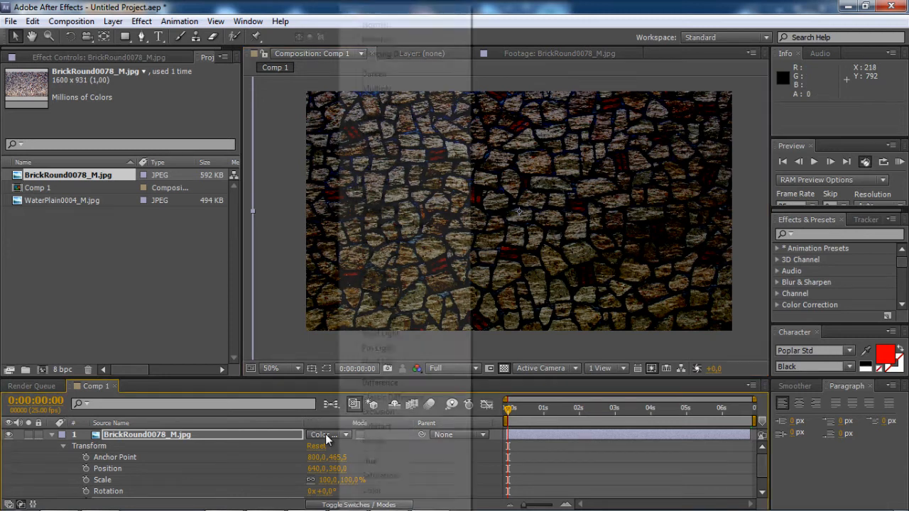
pyautogui.click(390, 118)
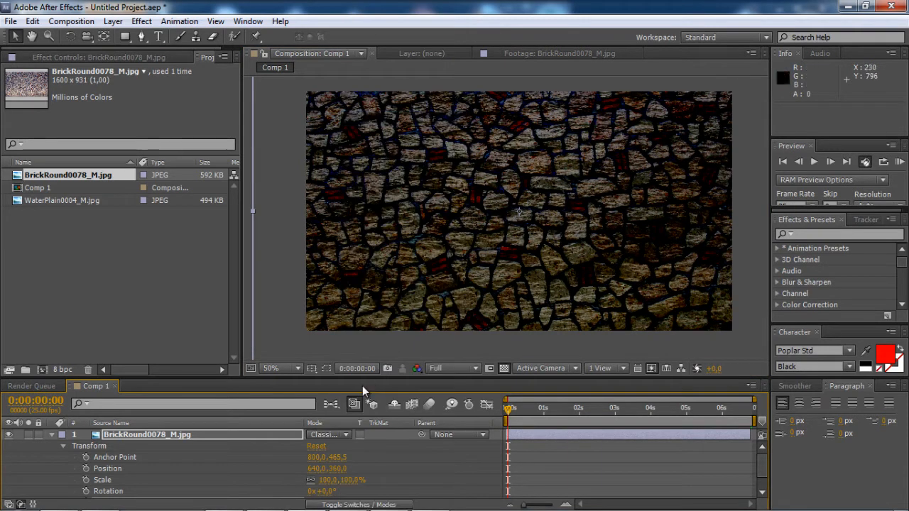
pyautogui.click(333, 434)
pyautogui.click(373, 133)
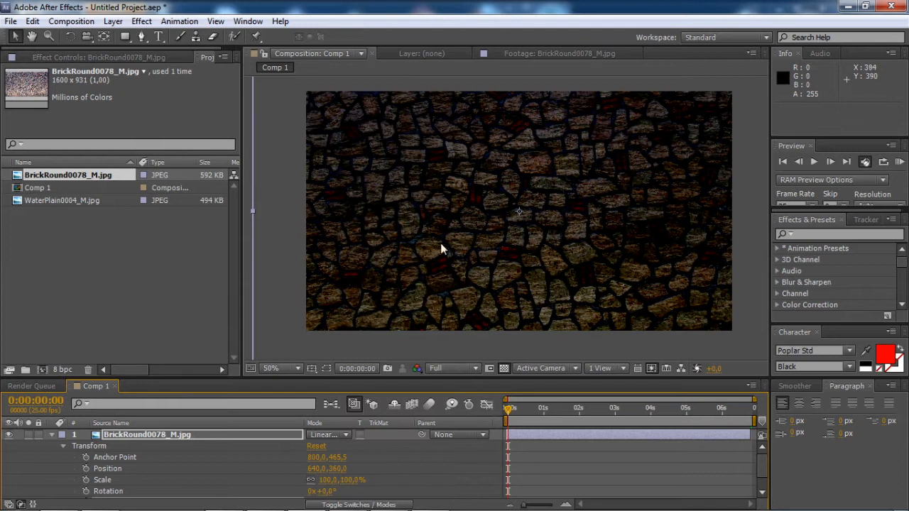
# Step: Set the brick layer's blending mode to Darker Color, inspect it at 200% magnification and return to the 50% view
pyautogui.click(331, 438)
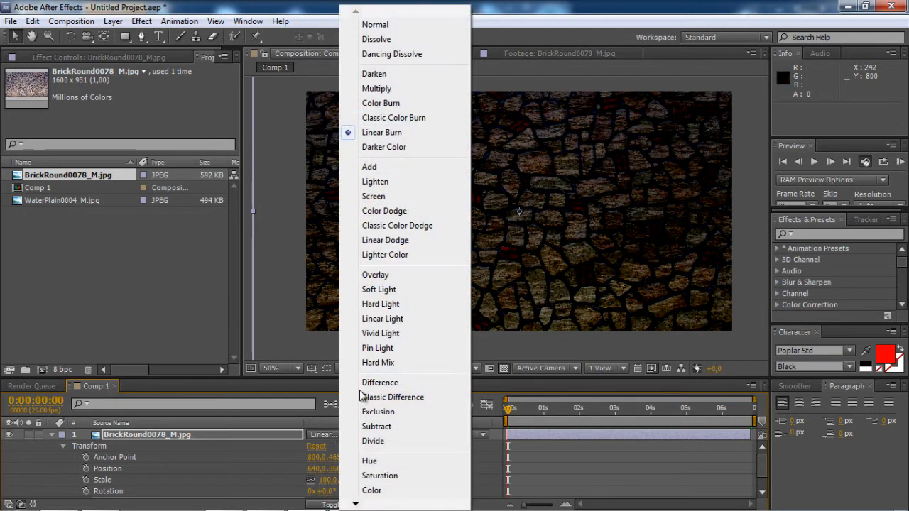
pyautogui.click(387, 150)
pyautogui.scroll(4, 529, 234)
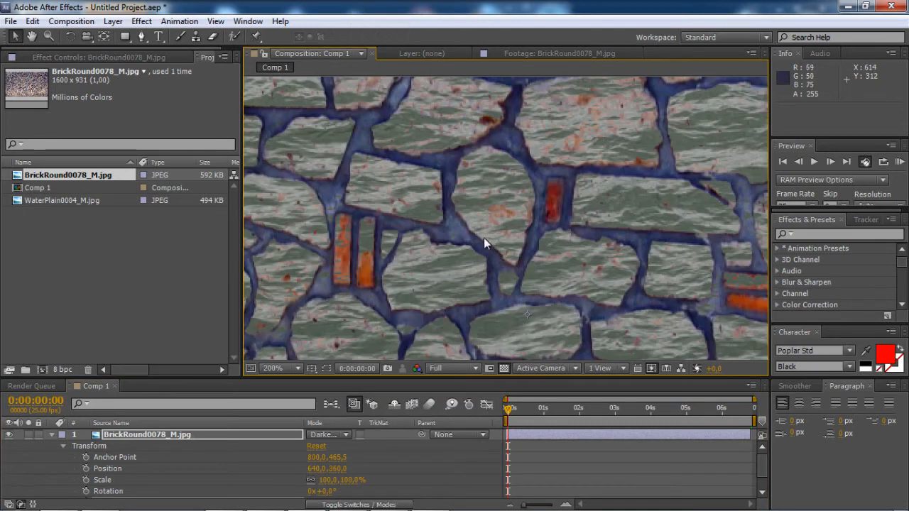
pyautogui.scroll(-4, 426, 206)
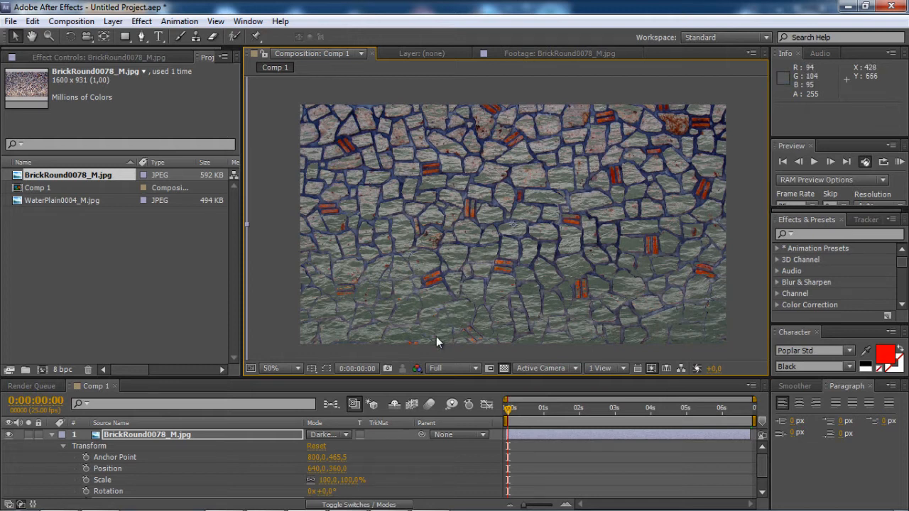
# Step: Set the brick layer's blending mode to Add and inspect the brightened stones at 200% magnification
pyautogui.click(333, 434)
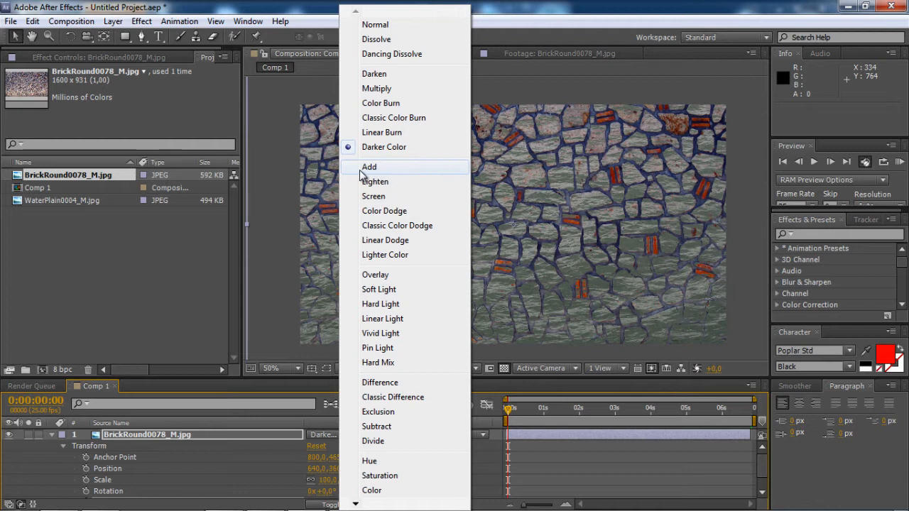
pyautogui.click(412, 169)
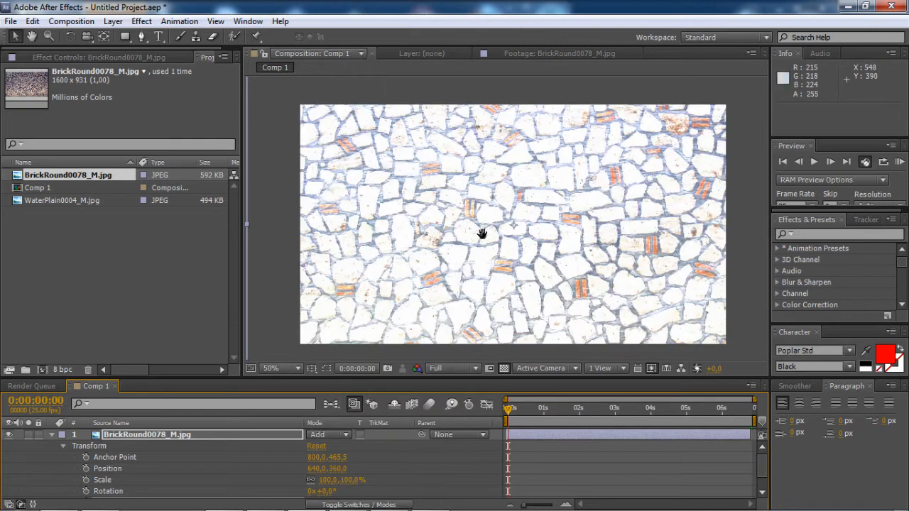
pyautogui.scroll(4, 462, 237)
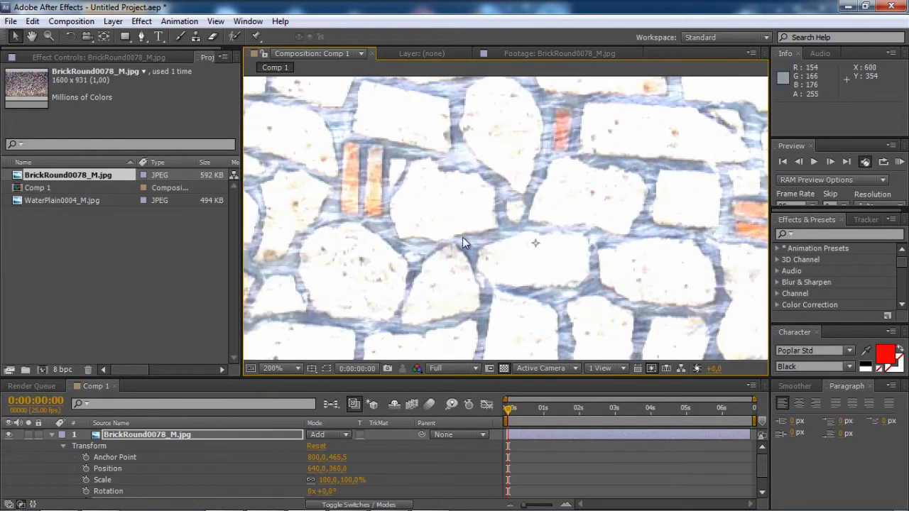
# Step: Set the brick layer's blending mode to Lighten and compare it with Screen
pyautogui.click(329, 437)
pyautogui.click(405, 183)
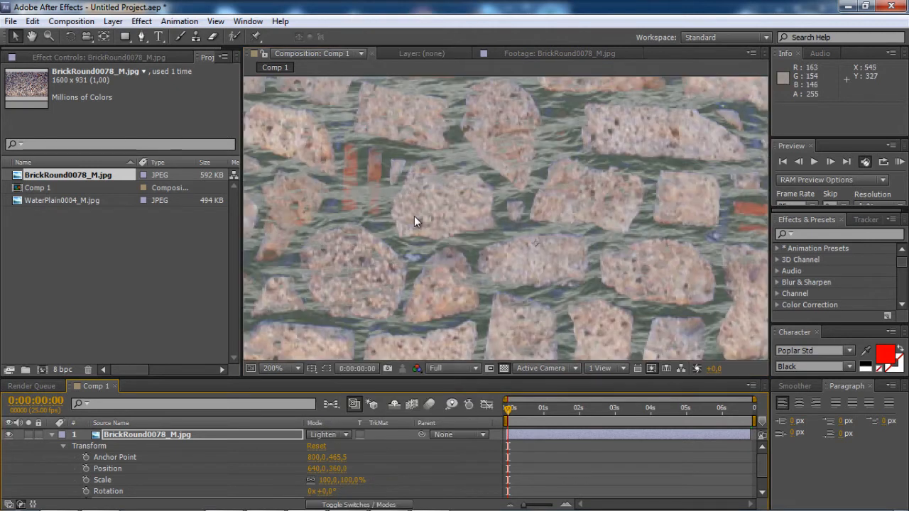
pyautogui.click(335, 434)
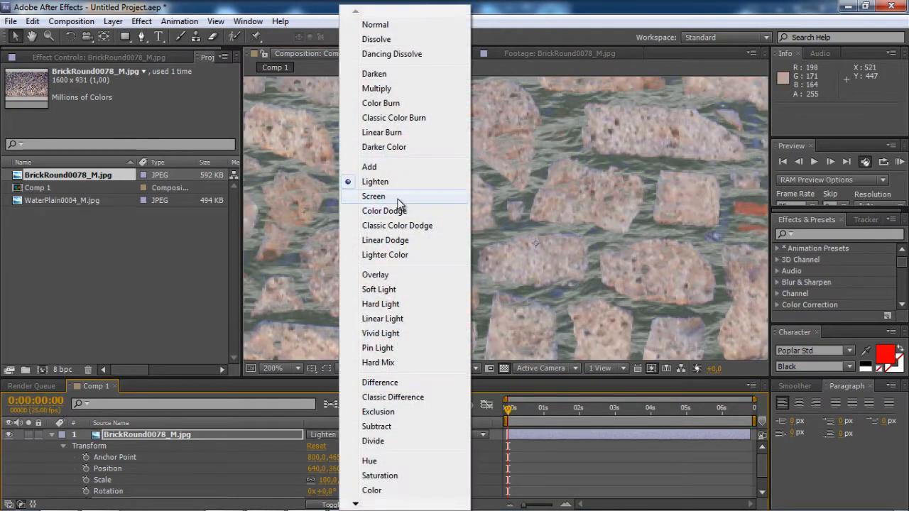
pyautogui.click(405, 194)
# Step: Set the brick layer's blending mode to Color Dodge and compare it with Classic Color Dodge
pyautogui.click(332, 437)
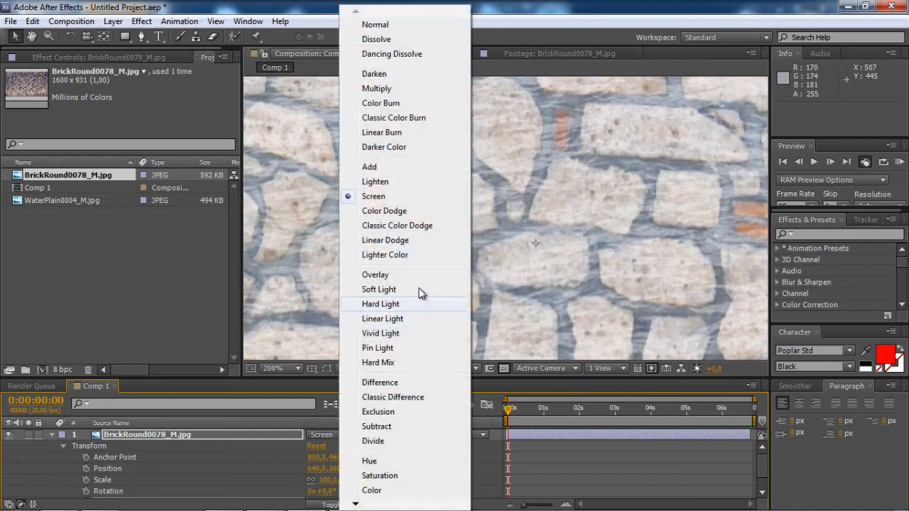
pyautogui.click(406, 211)
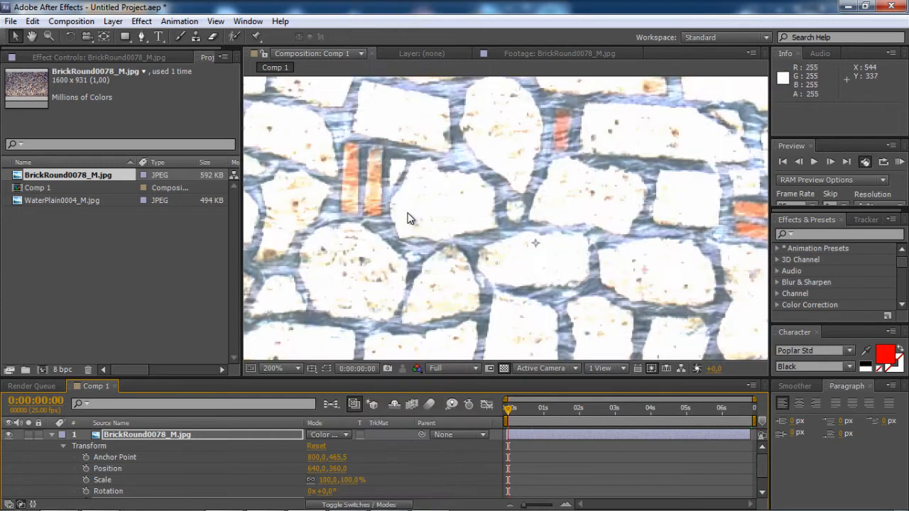
pyautogui.click(334, 434)
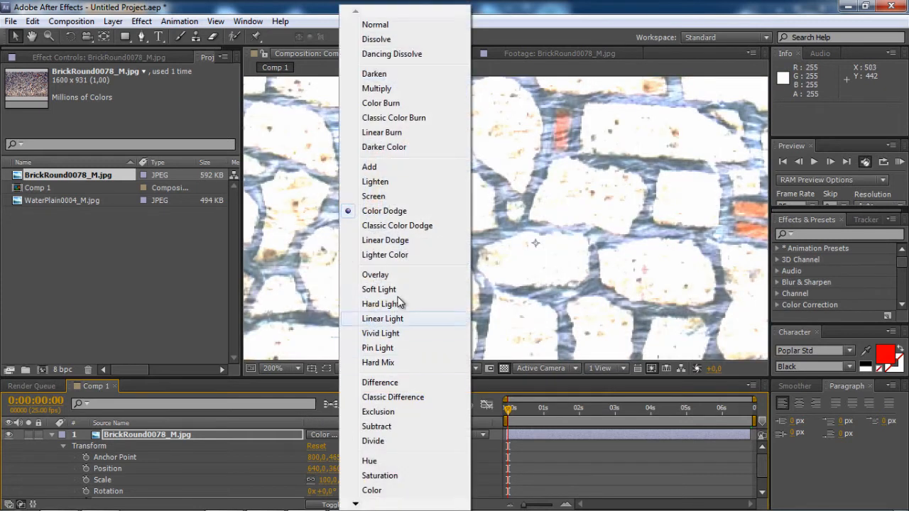
pyautogui.click(413, 225)
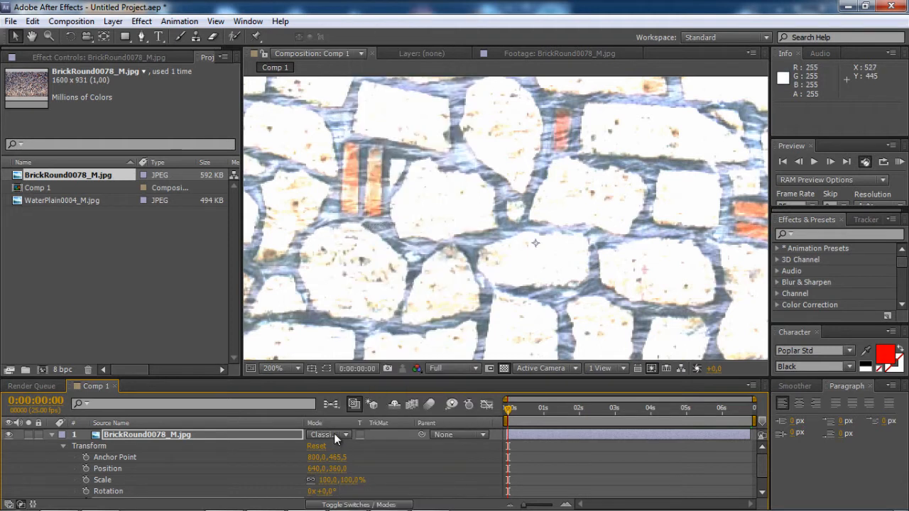
# Step: Apply Linear Dodge and then Lighter Color to the brick layer, and view the whole composition at 50% magnification
pyautogui.click(334, 437)
pyautogui.click(412, 243)
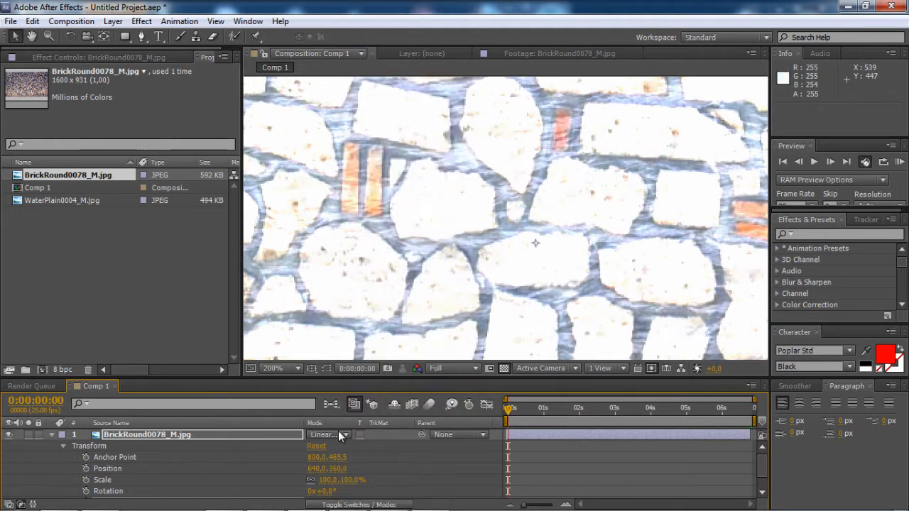
pyautogui.click(338, 434)
pyautogui.click(408, 255)
pyautogui.scroll(-2, 477, 218)
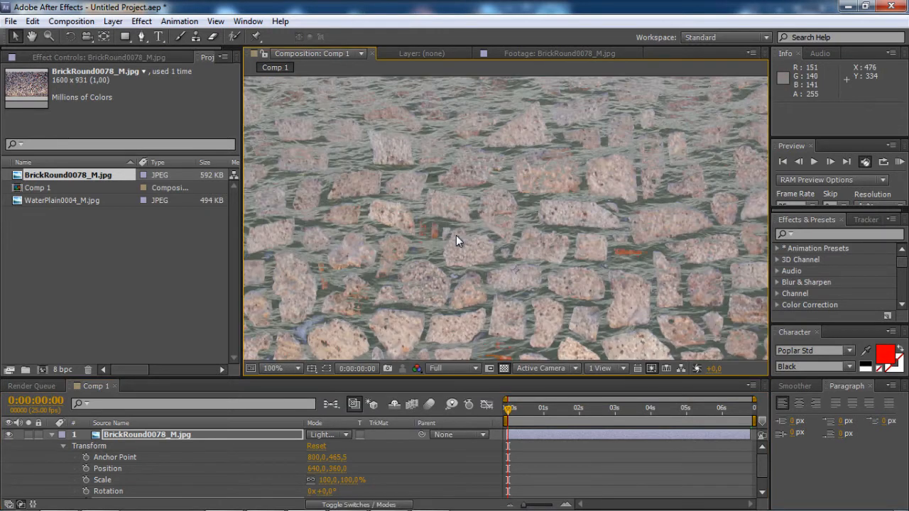
pyautogui.scroll(-2, 471, 216)
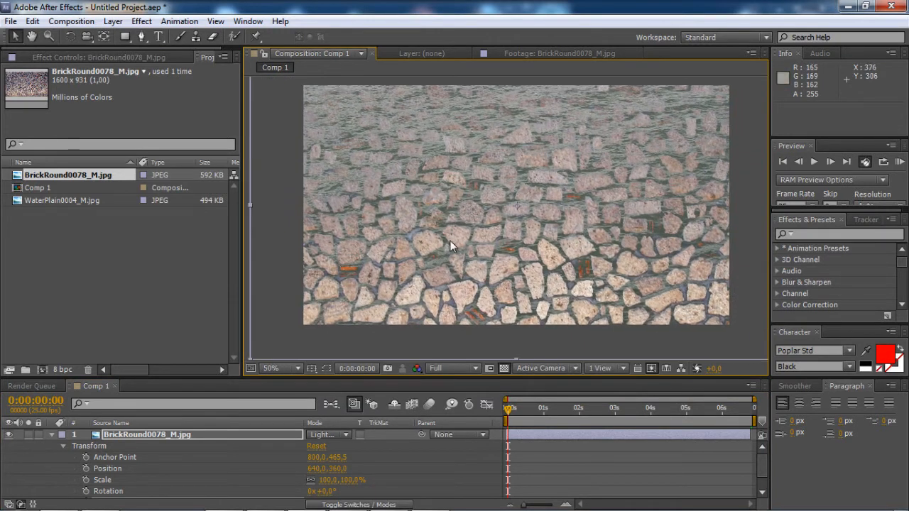
# Step: Compare the Add and Screen modes on the brick layer across the whole composition, leaving it on Screen
pyautogui.click(338, 435)
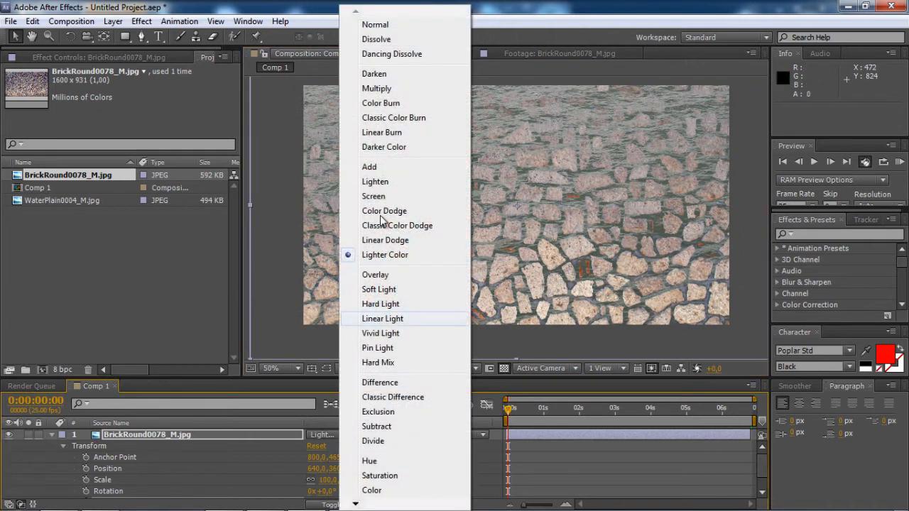
pyautogui.click(389, 170)
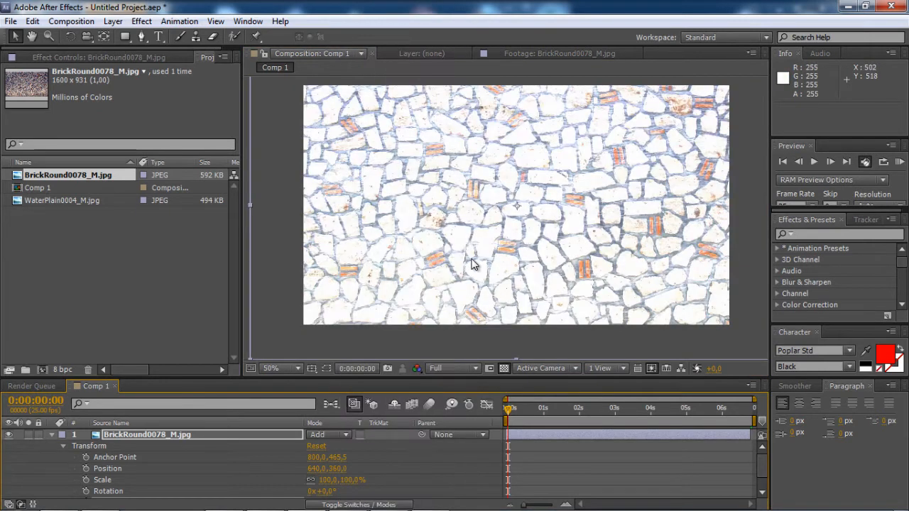
pyautogui.click(334, 434)
pyautogui.click(390, 198)
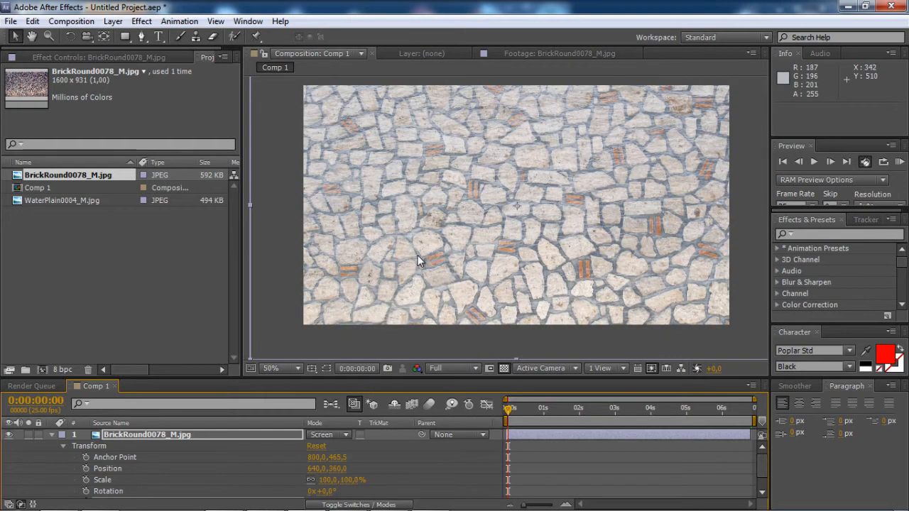
# Step: Set the brick layer's blending mode to Overlay and inspect the blended stones at 200% magnification
pyautogui.click(327, 435)
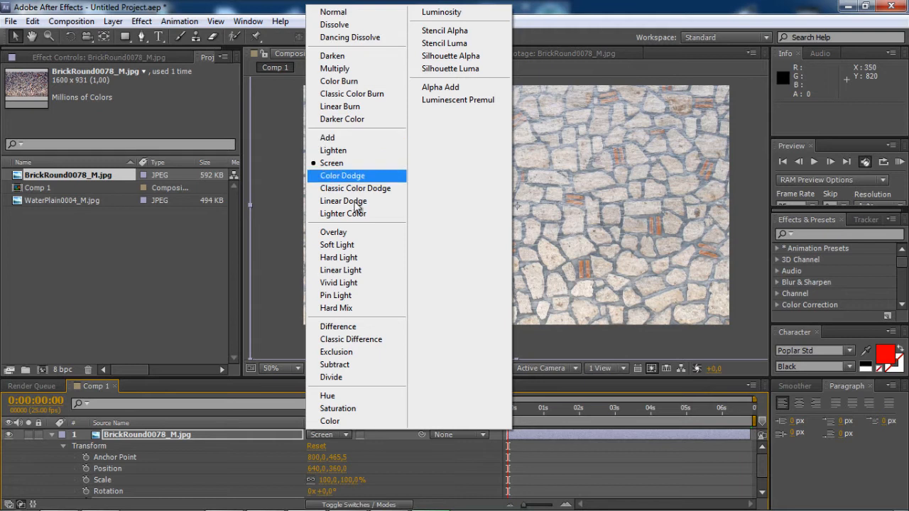
pyautogui.click(368, 240)
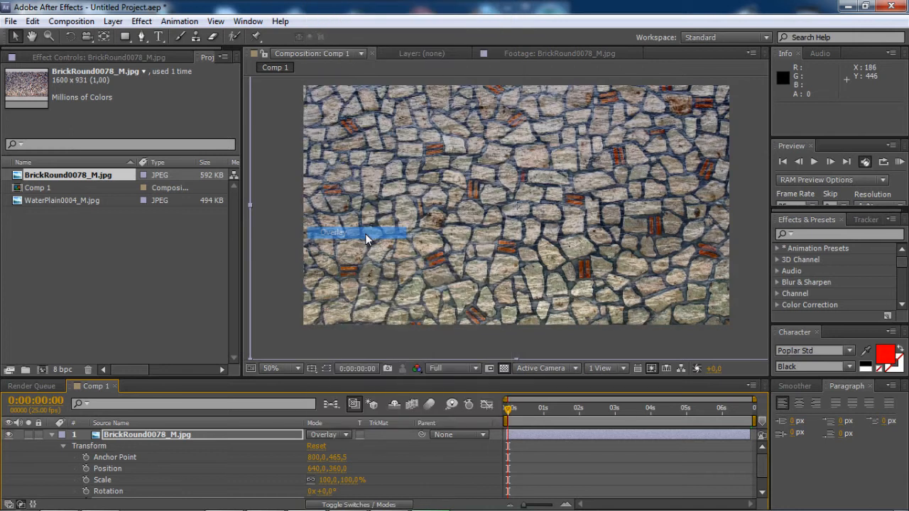
pyautogui.scroll(4, 467, 235)
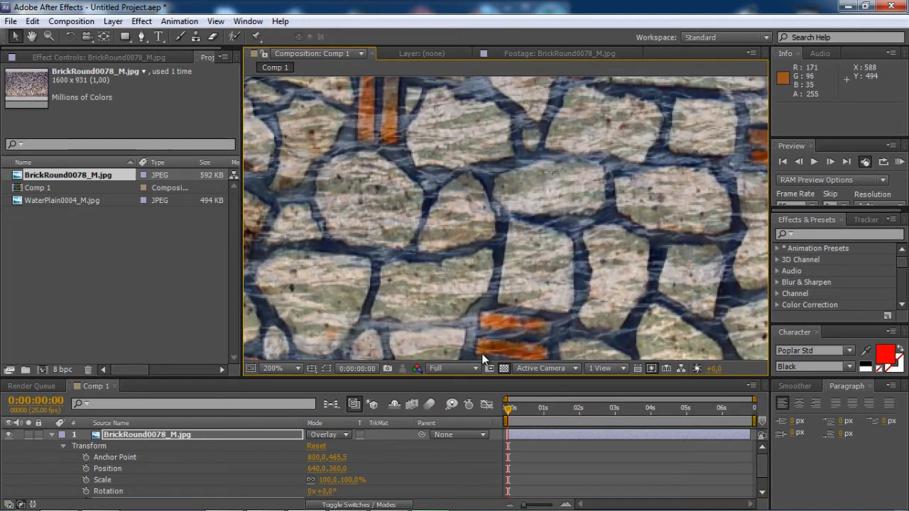
# Step: Apply Soft Light and then Hard Light to the brick layer, and view the whole composition at 50% magnification
pyautogui.click(327, 435)
pyautogui.click(370, 244)
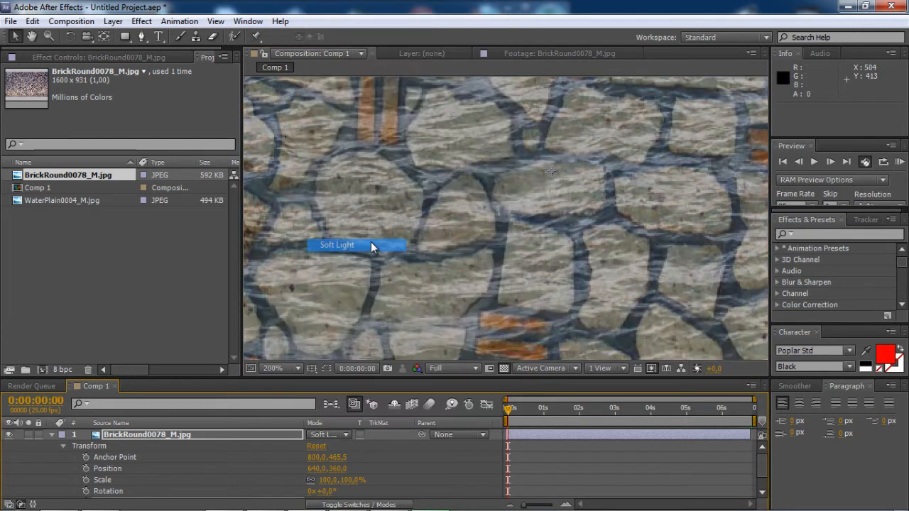
pyautogui.click(327, 436)
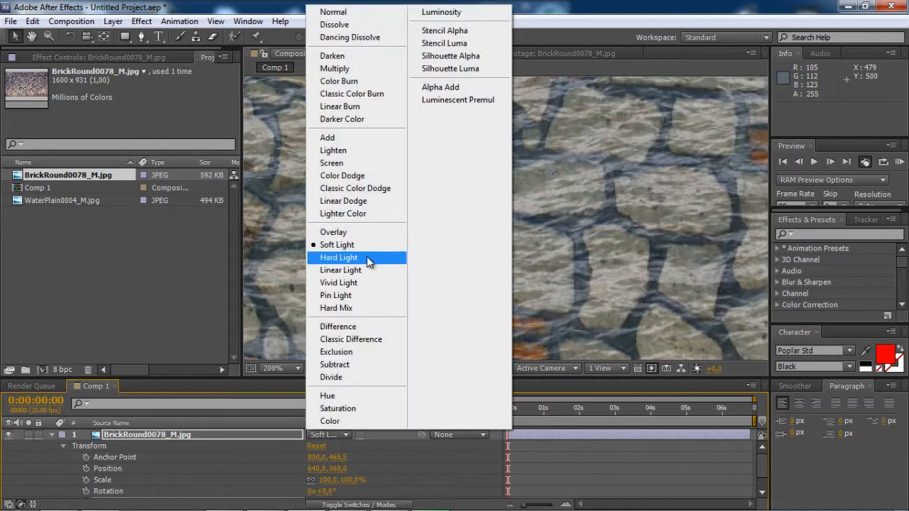
pyautogui.click(323, 259)
pyautogui.scroll(-4, 466, 275)
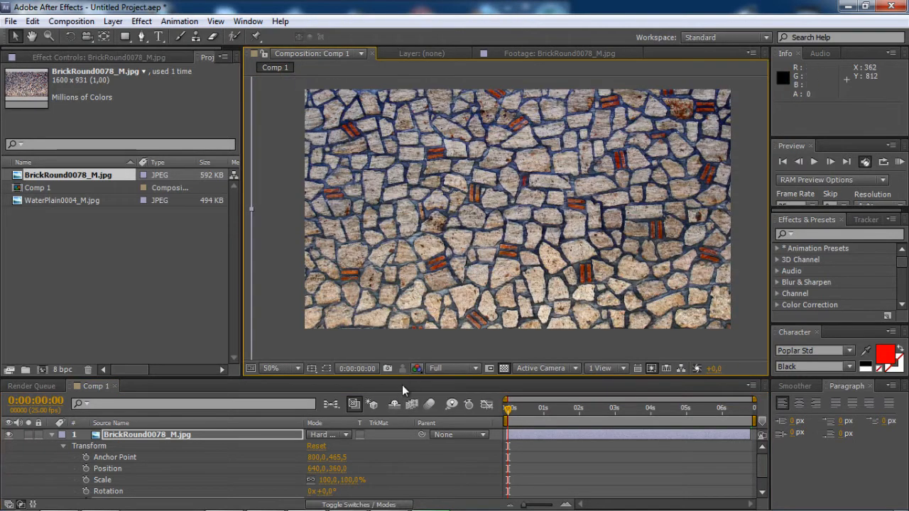
# Step: Set the brick layer's blending mode to Linear Light and compare it with Vivid Light
pyautogui.click(328, 435)
pyautogui.click(351, 278)
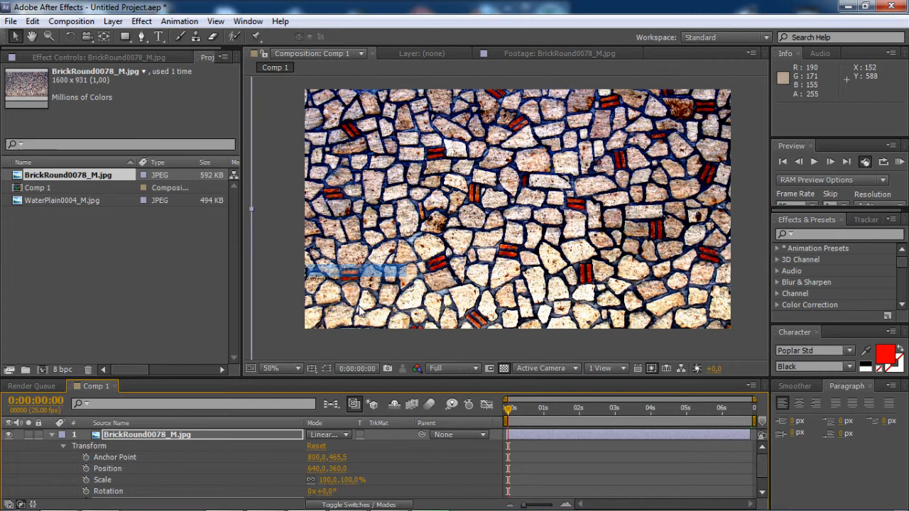
pyautogui.click(329, 435)
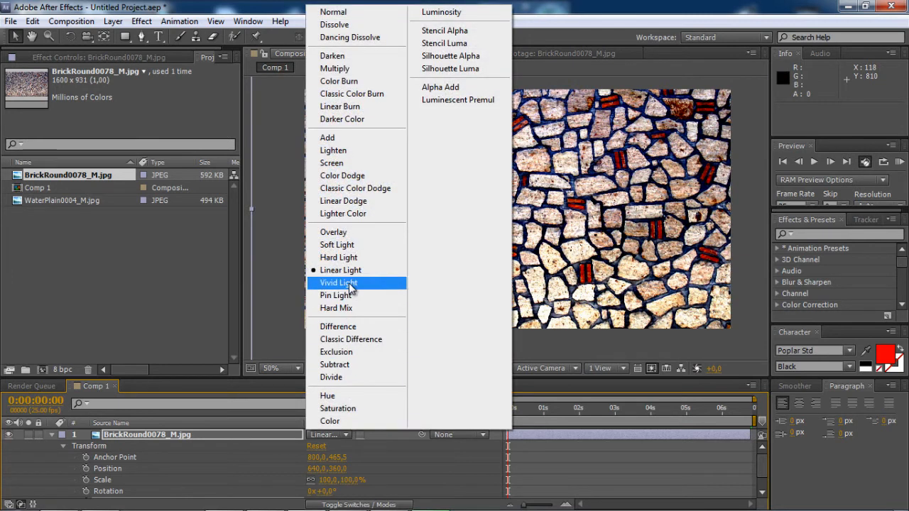
pyautogui.click(348, 283)
# Step: Set the brick layer's blending mode to Pin Light and compare it with Hard Mix
pyautogui.click(323, 435)
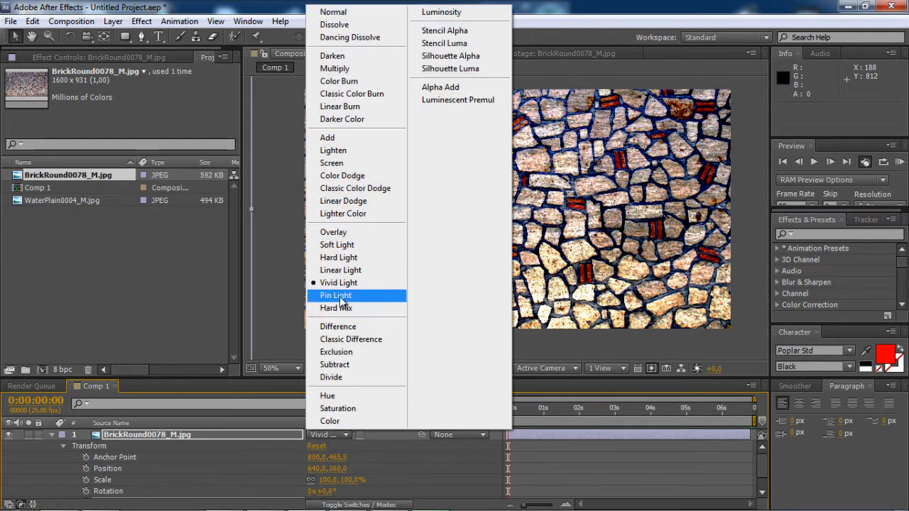
pyautogui.click(345, 296)
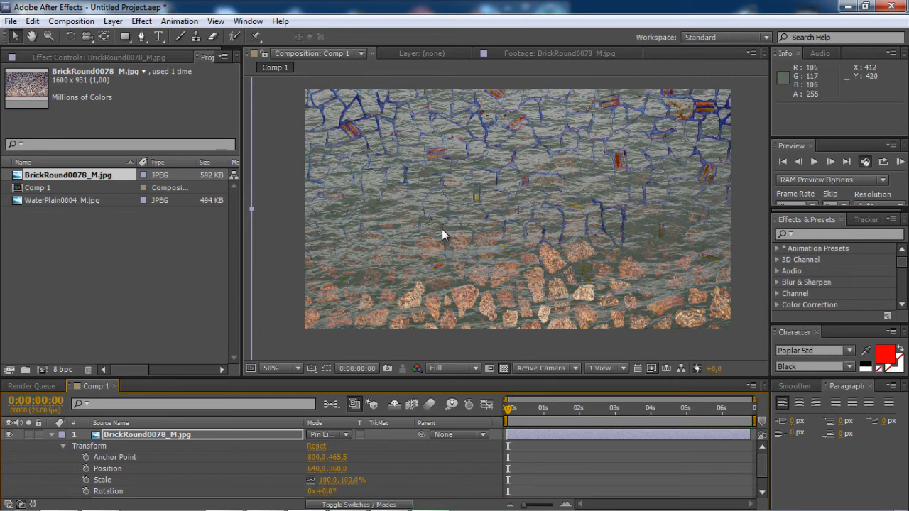
pyautogui.click(329, 435)
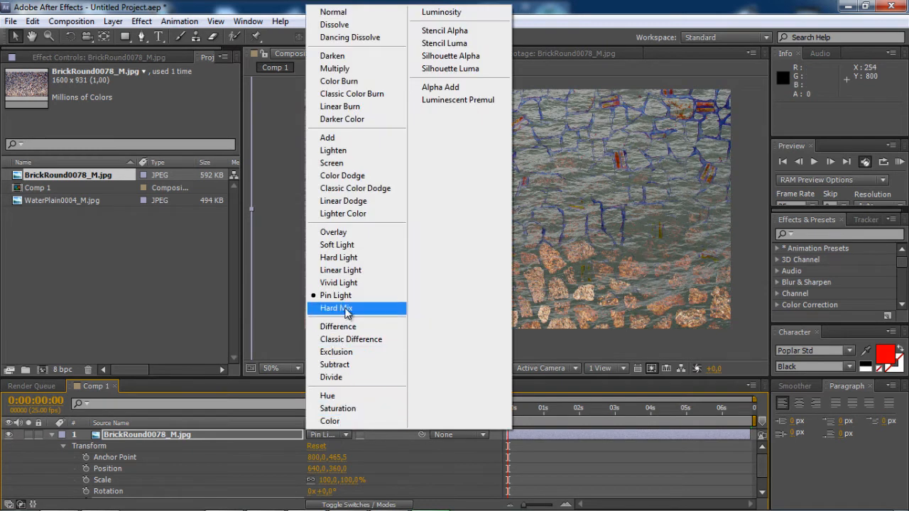
pyautogui.click(401, 309)
# Step: Step the brick layer's blending mode back through Pin Light, Vivid Light and Linear Light to compare them again
pyautogui.click(328, 434)
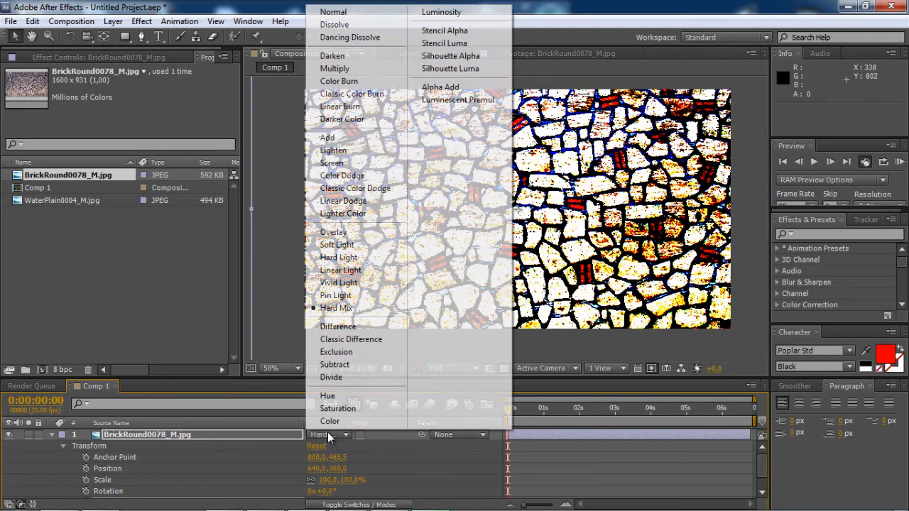
pyautogui.click(336, 295)
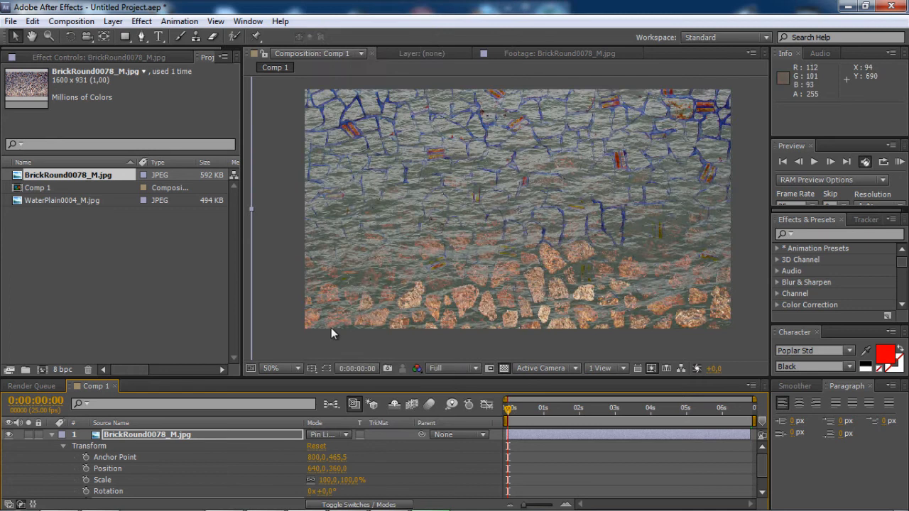
pyautogui.click(329, 434)
pyautogui.click(340, 282)
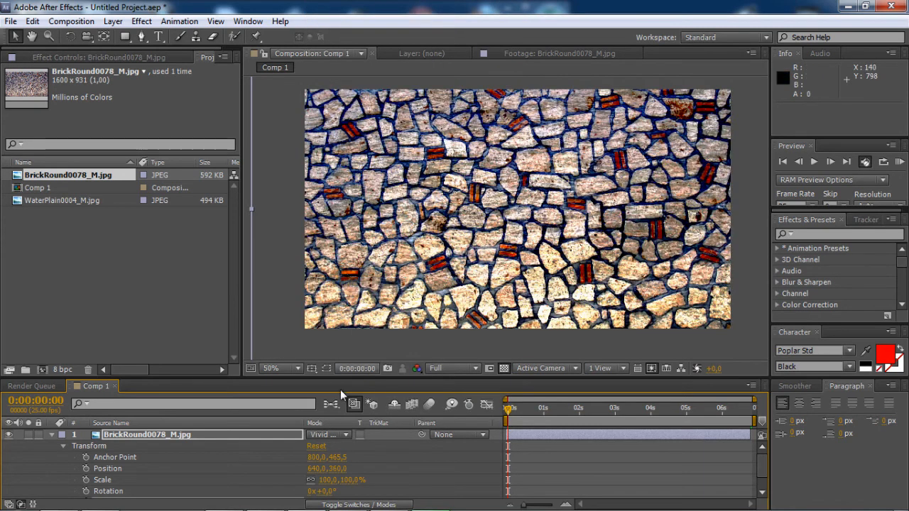
pyautogui.click(331, 435)
pyautogui.click(343, 271)
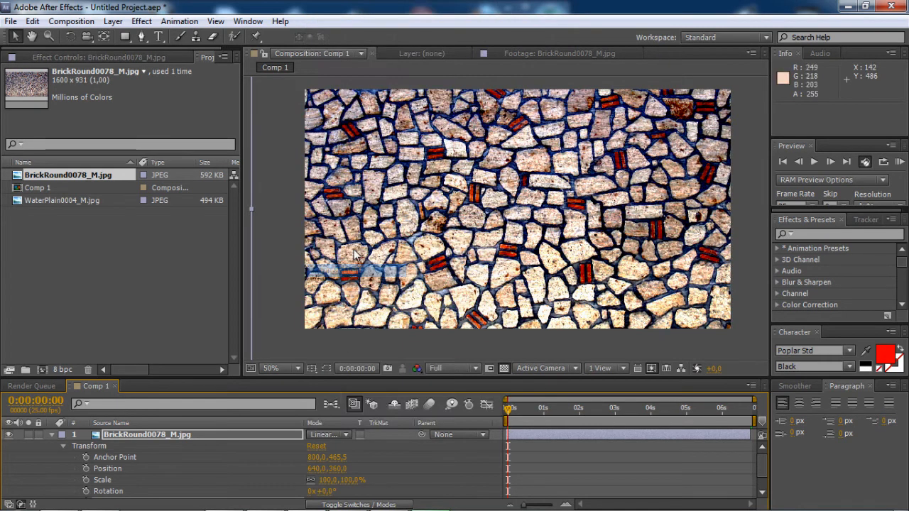
pyautogui.click(326, 434)
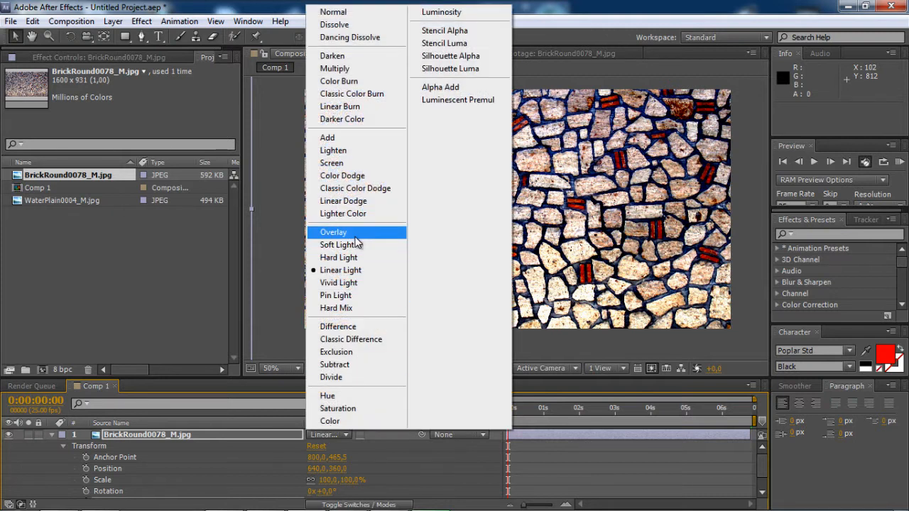